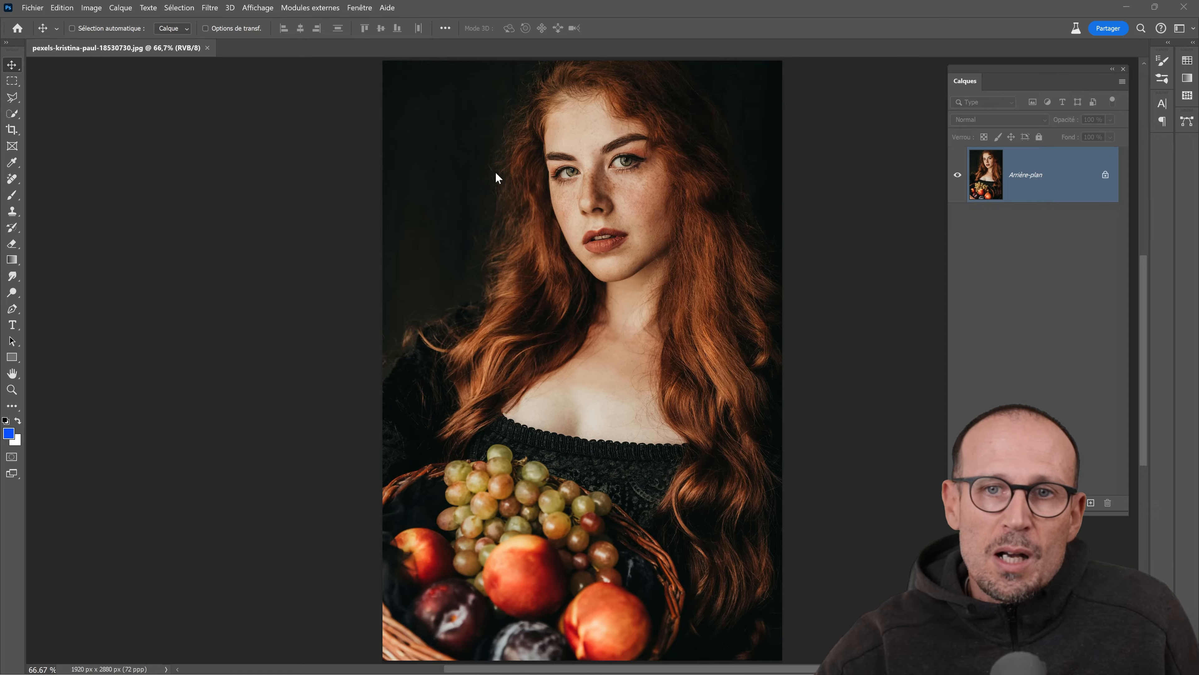
- Show the Materials panel, browse the free Substance 3D materials online, and close the panel
click(359, 8)
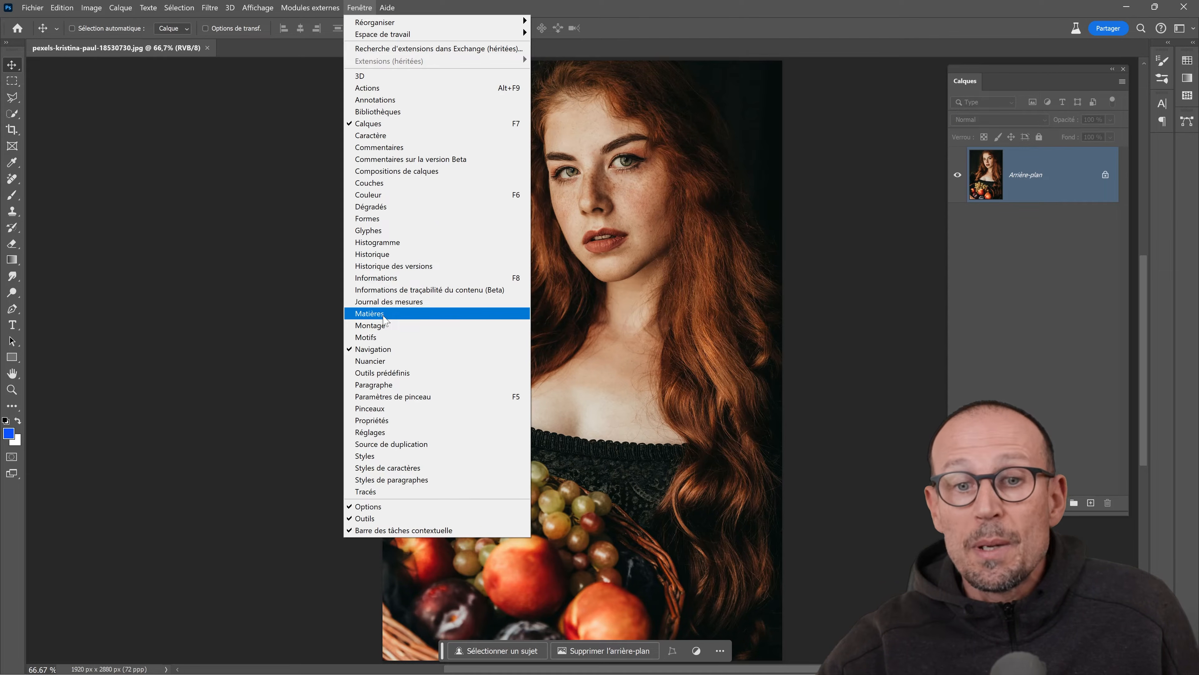
click(371, 313)
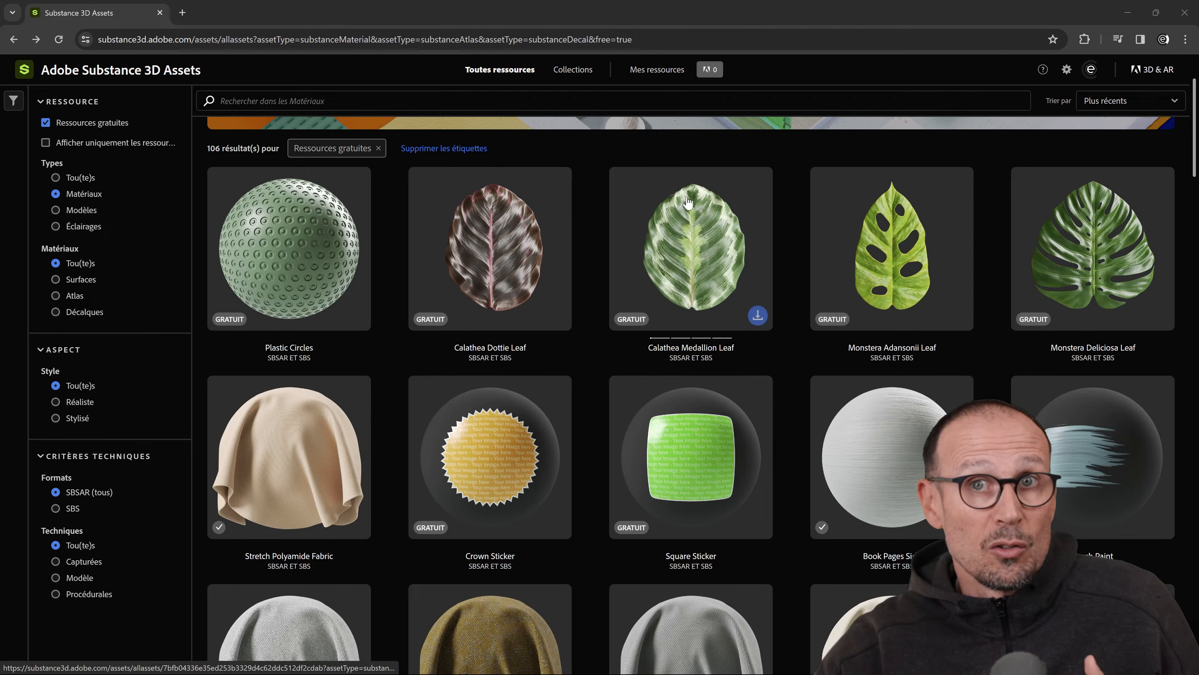
scroll(730, 179, down, 6)
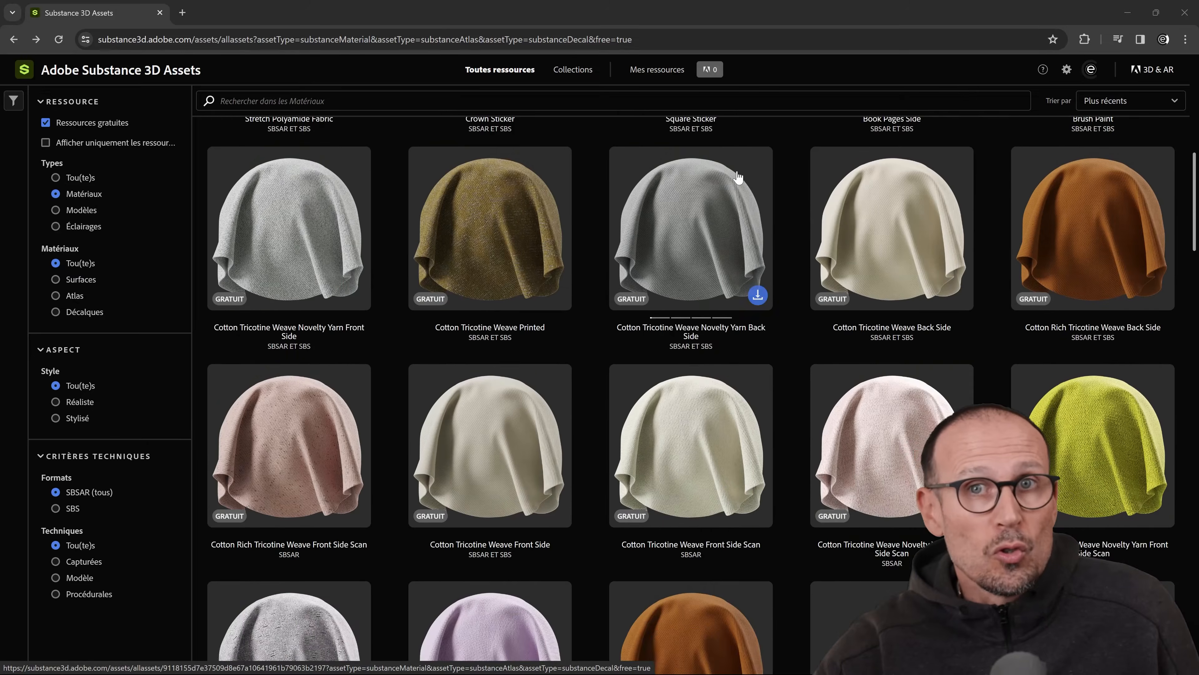
scroll(738, 178, down, 4)
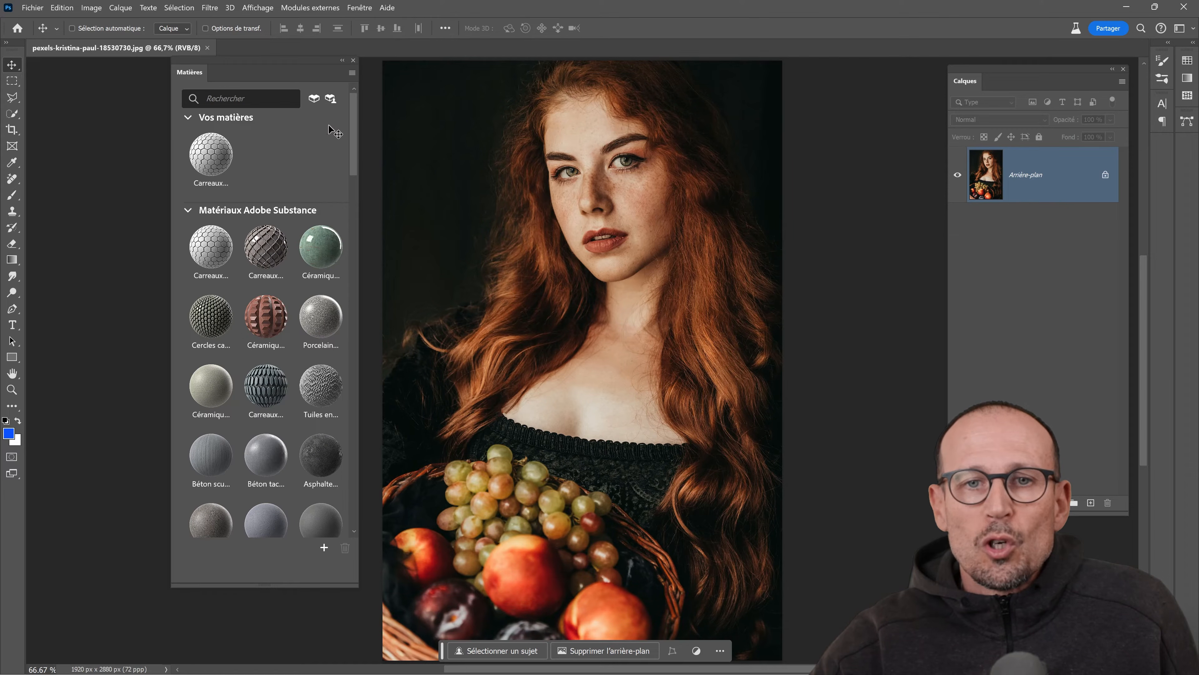
click(353, 60)
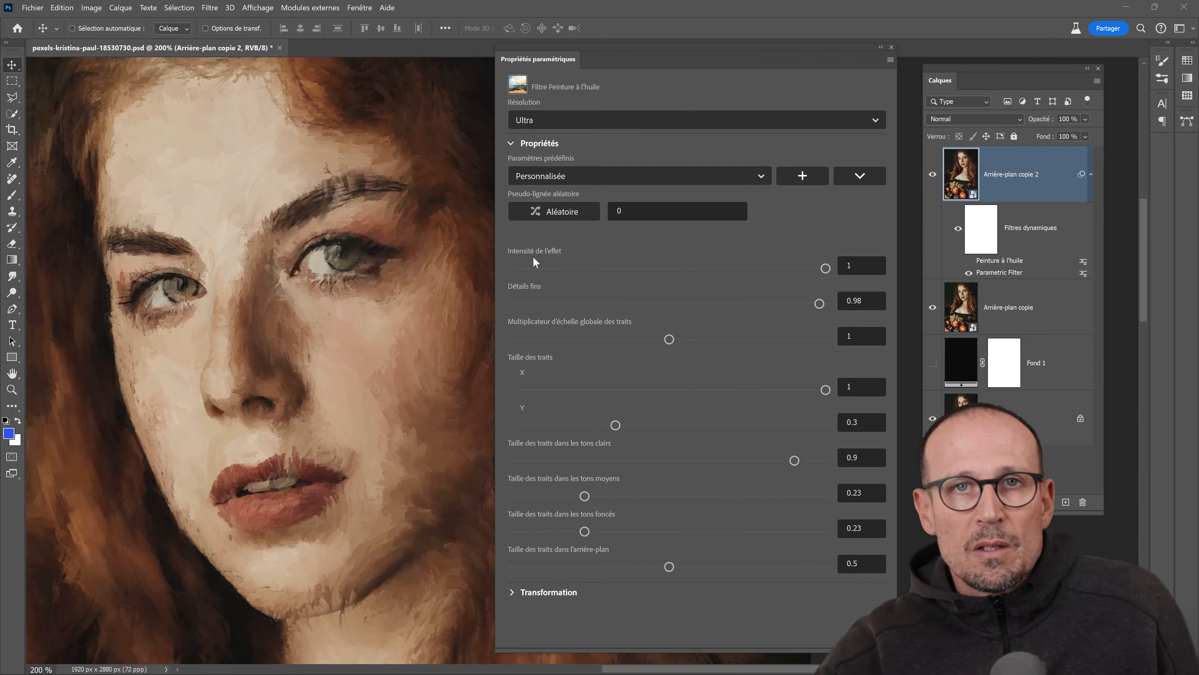
- Set the oil painting filter to Moyen resolution, intensity 0.33, fine details 0.6 and global stroke scale 0.45, and adjust stroke size X and the midtone stroke size
click(570, 120)
click(537, 166)
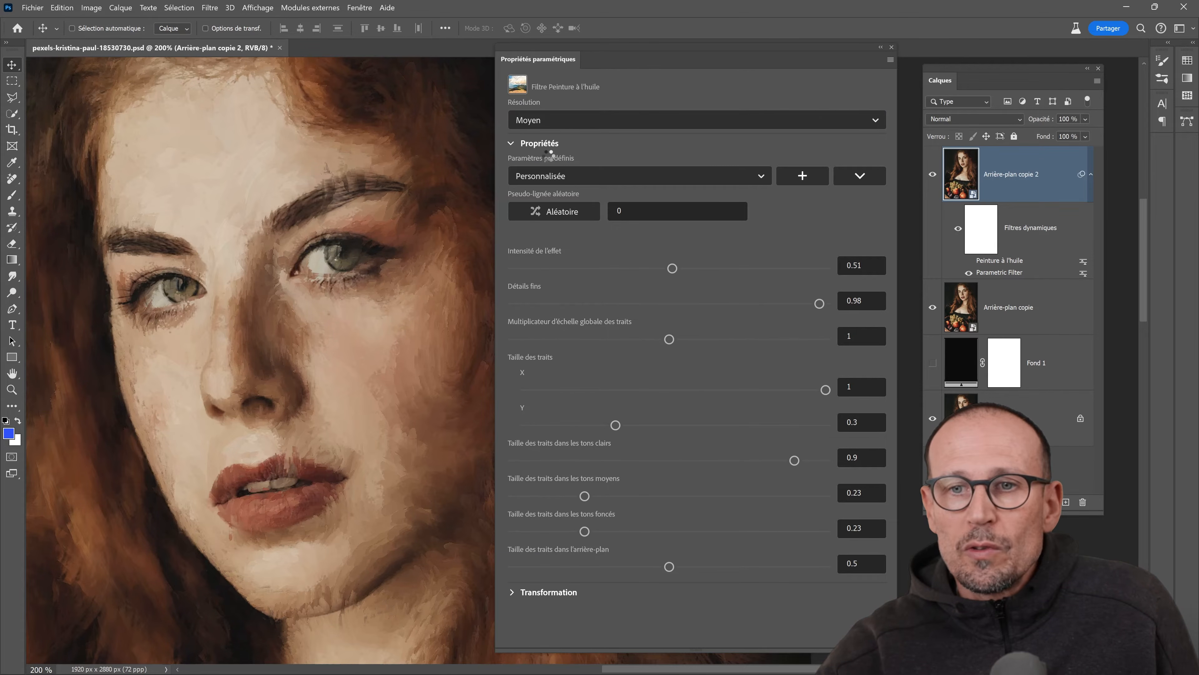
drag(673, 268, 616, 271)
click(588, 339)
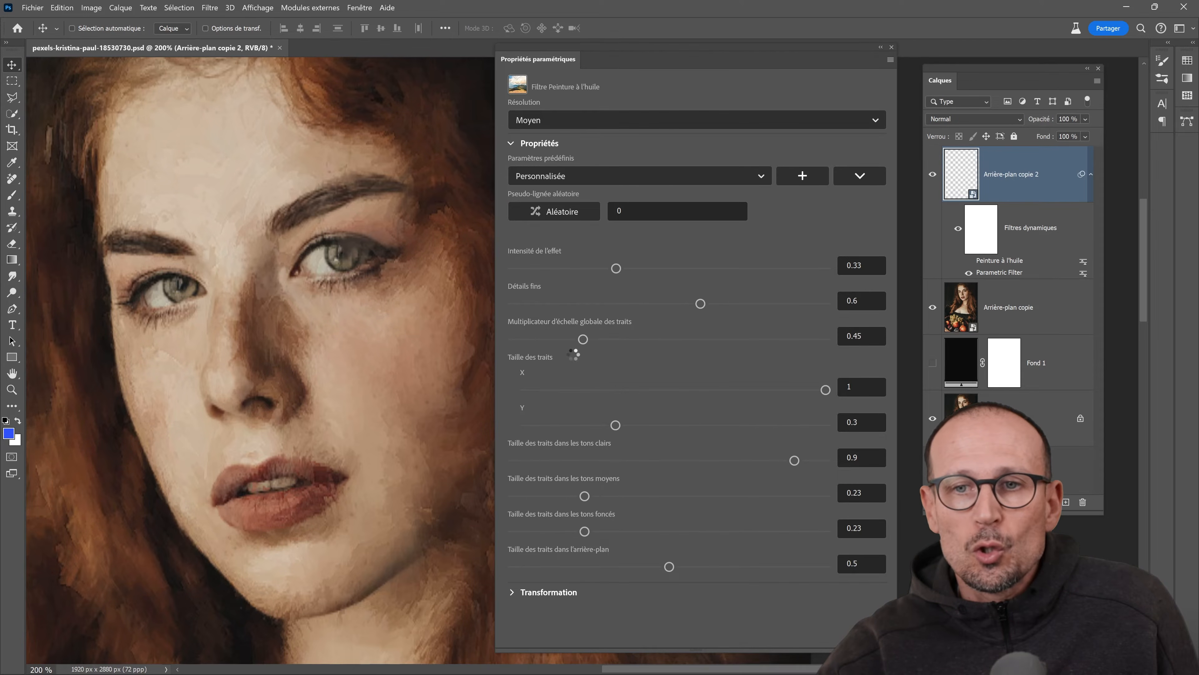
click(739, 389)
click(648, 496)
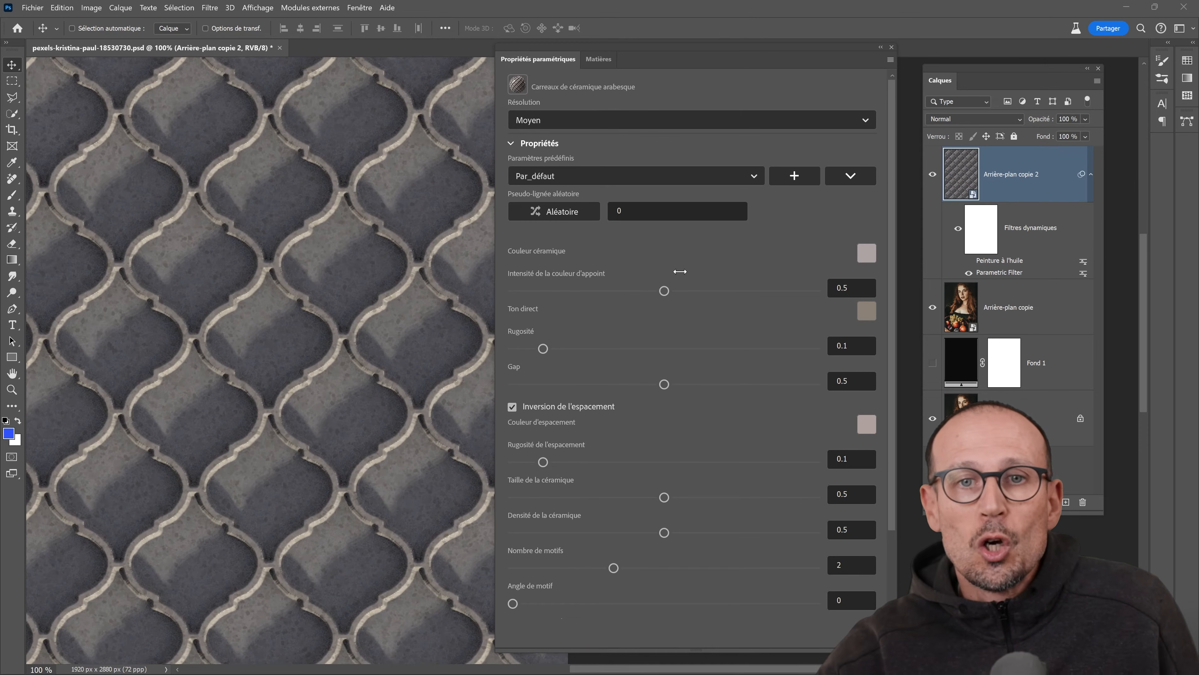
- Increase the gap, the gap roughness and the ceramic size of the arabesque ceramic tile material
click(665, 384)
drag(664, 384, 798, 384)
click(652, 462)
click(777, 497)
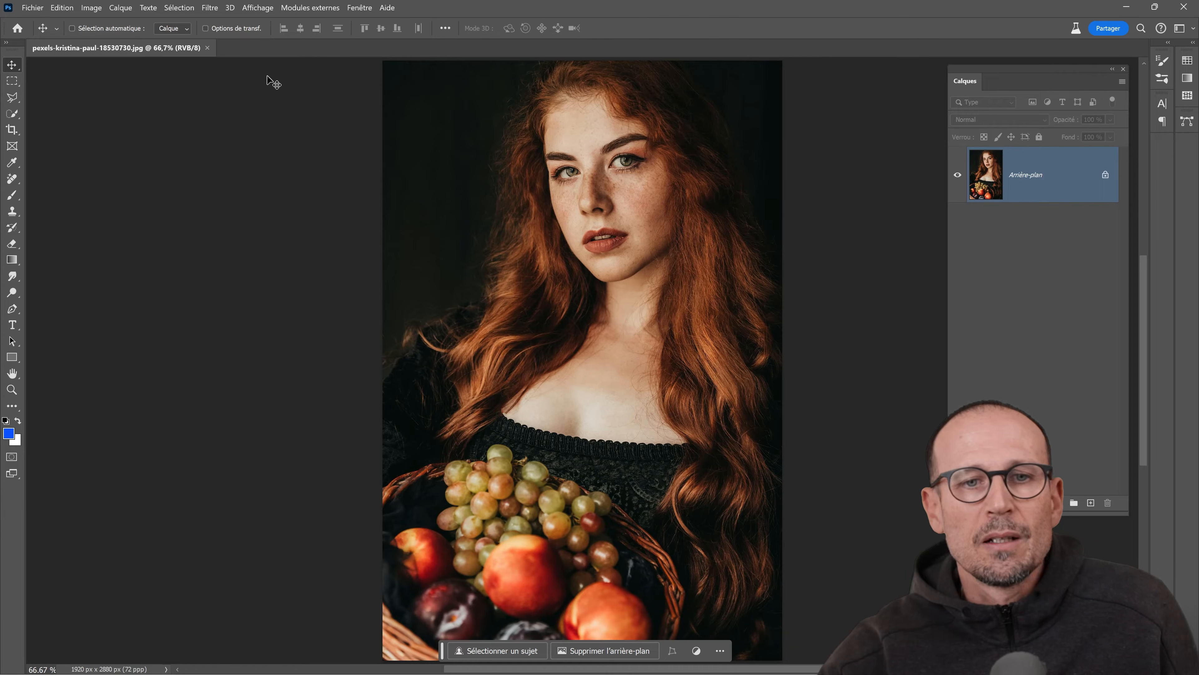
- Open the parametric filters for the portrait and look through the available filters
click(210, 9)
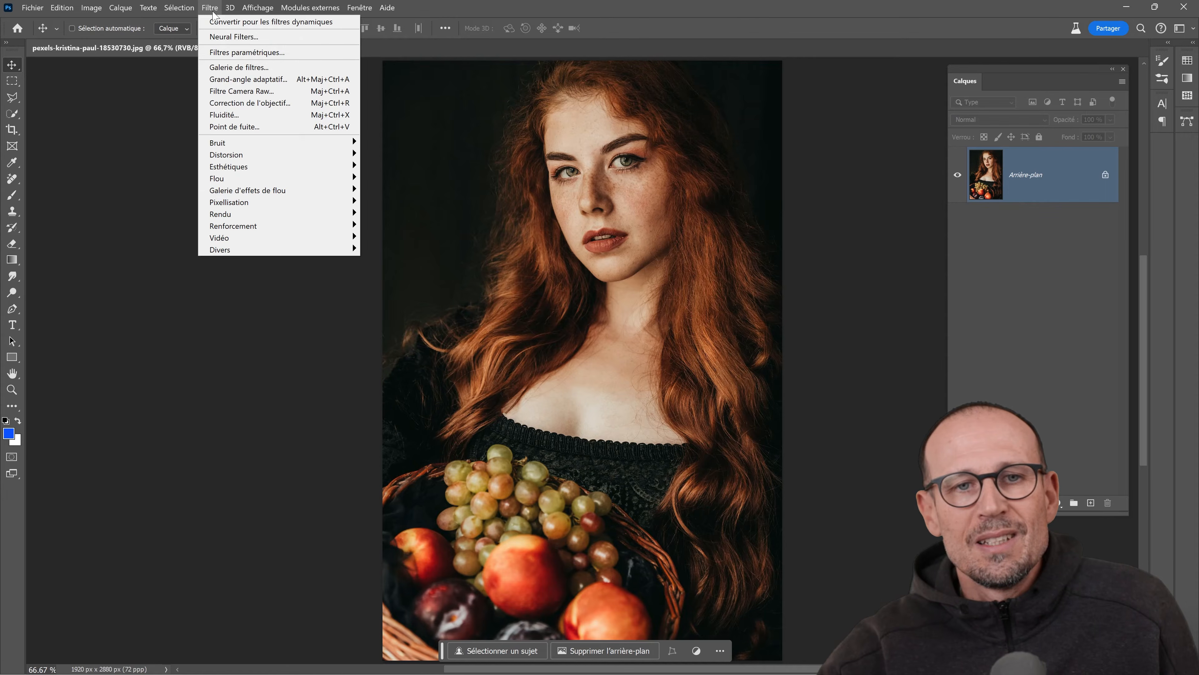
click(248, 53)
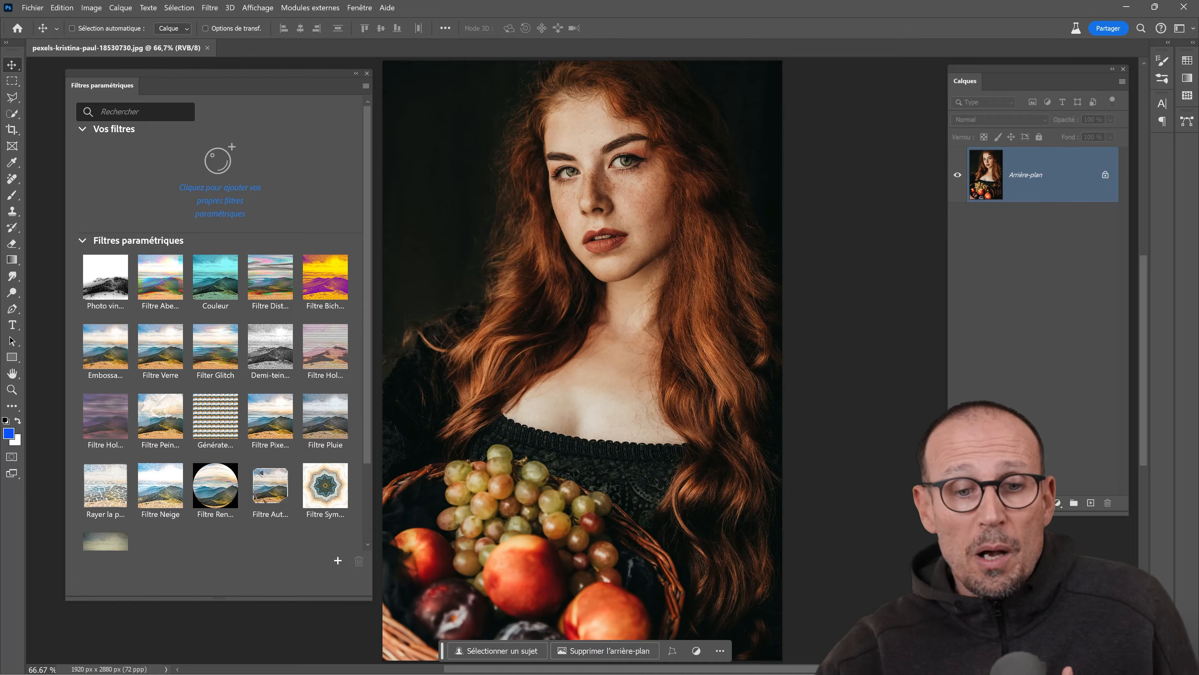
scroll(217, 330, down, 2)
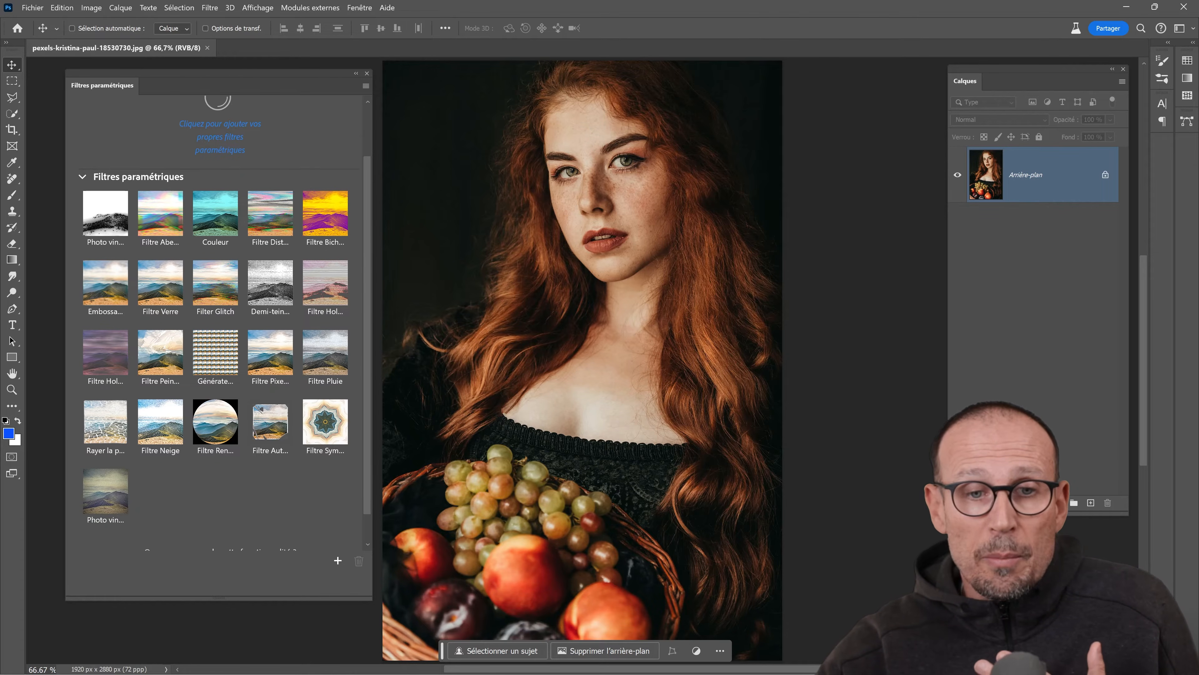
scroll(217, 331, down, 2)
scroll(217, 331, up, 3)
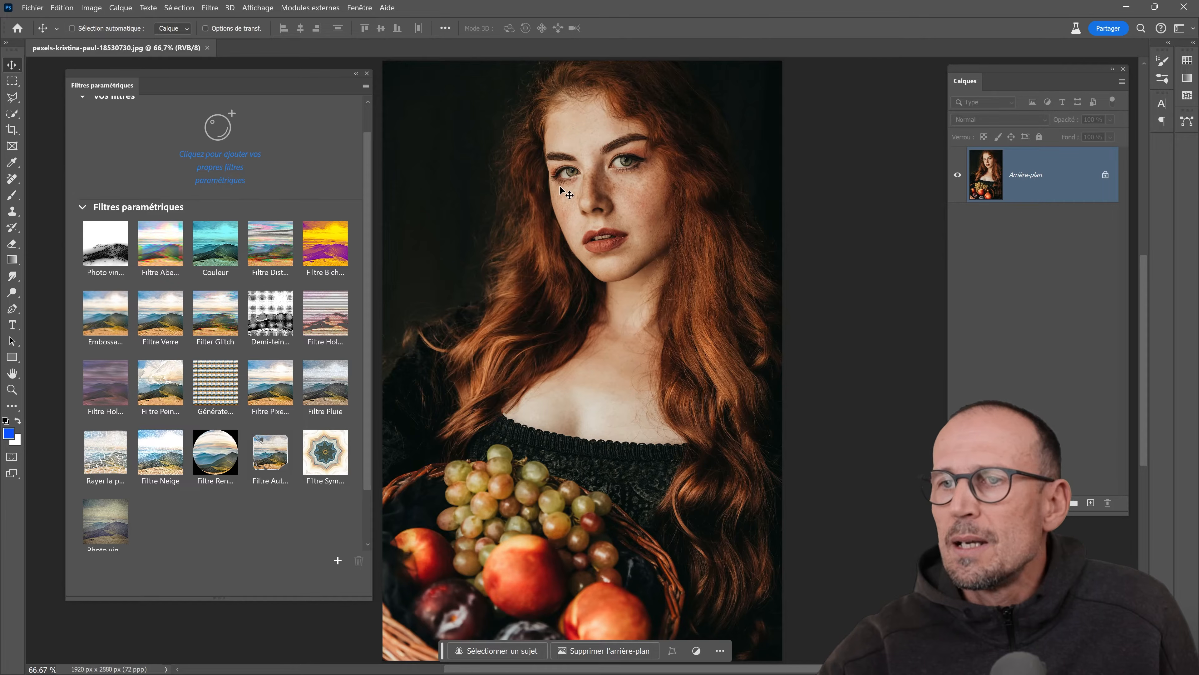
- Apply the Bichromie parametric filter to the portrait and arrange the panels so the image stays uncovered
drag(1074, 69, 1049, 70)
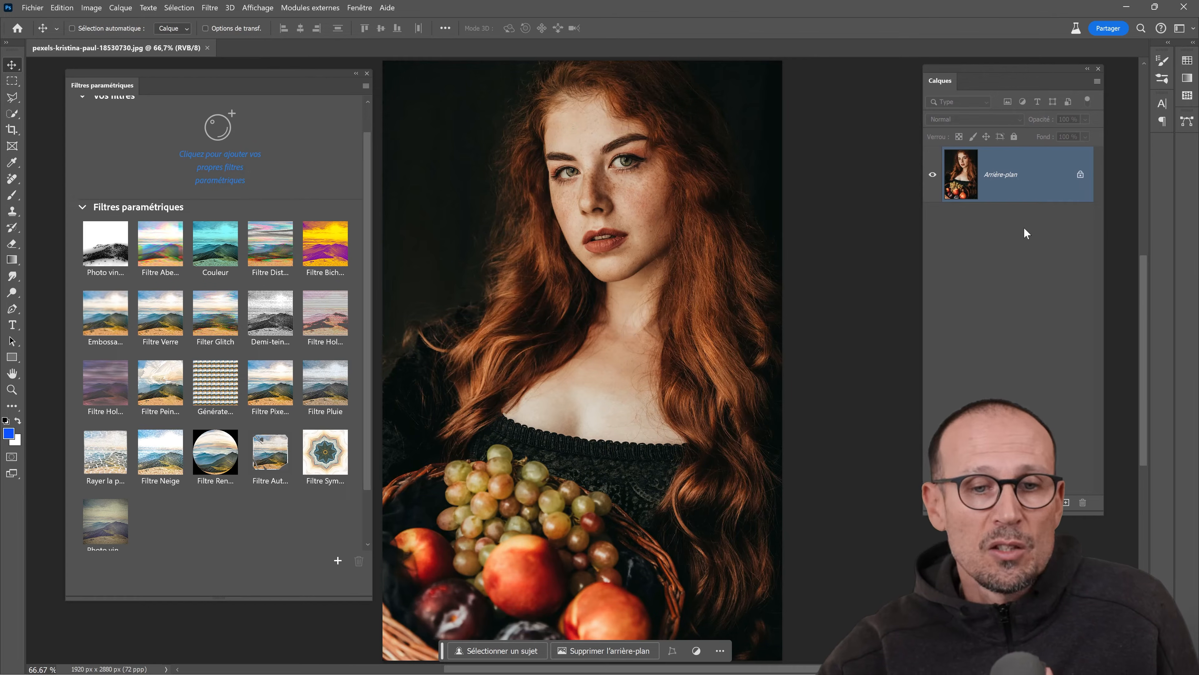
mouse_move(374, 254)
mouse_down()
mouse_move(414, 254)
mouse_move(371, 251)
mouse_up()
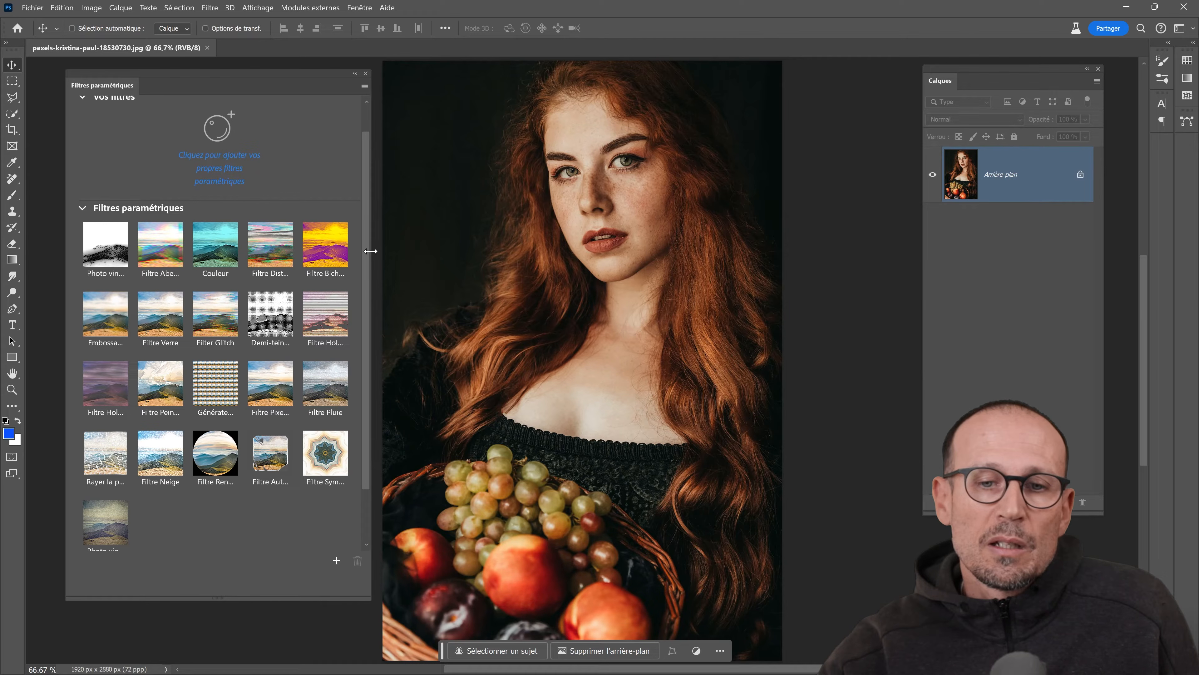
click(322, 241)
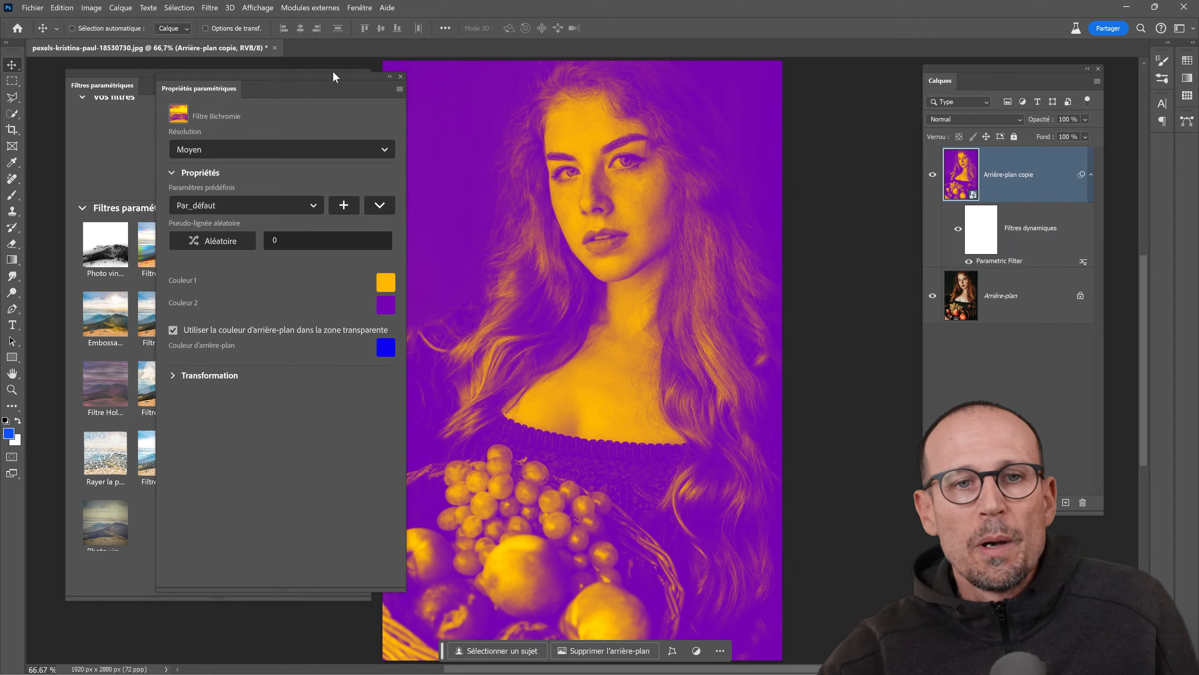
drag(308, 80, 914, 125)
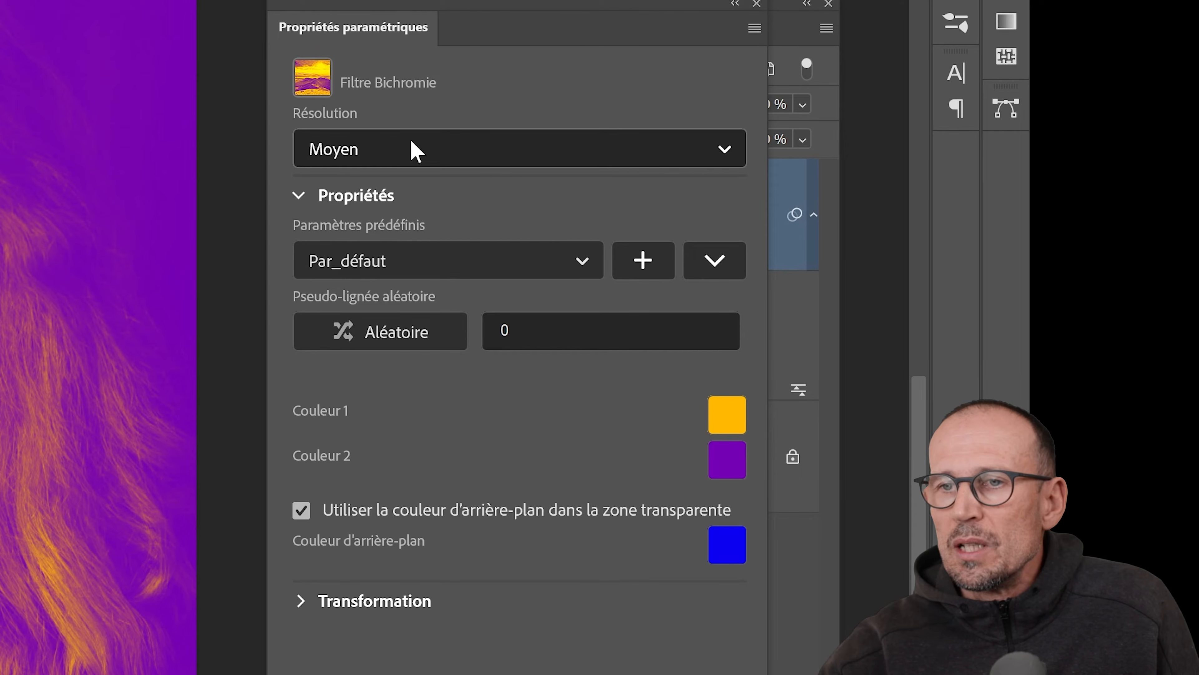
- Examine the Bichromie filter's resolution options and its transformation section without changing them
click(424, 146)
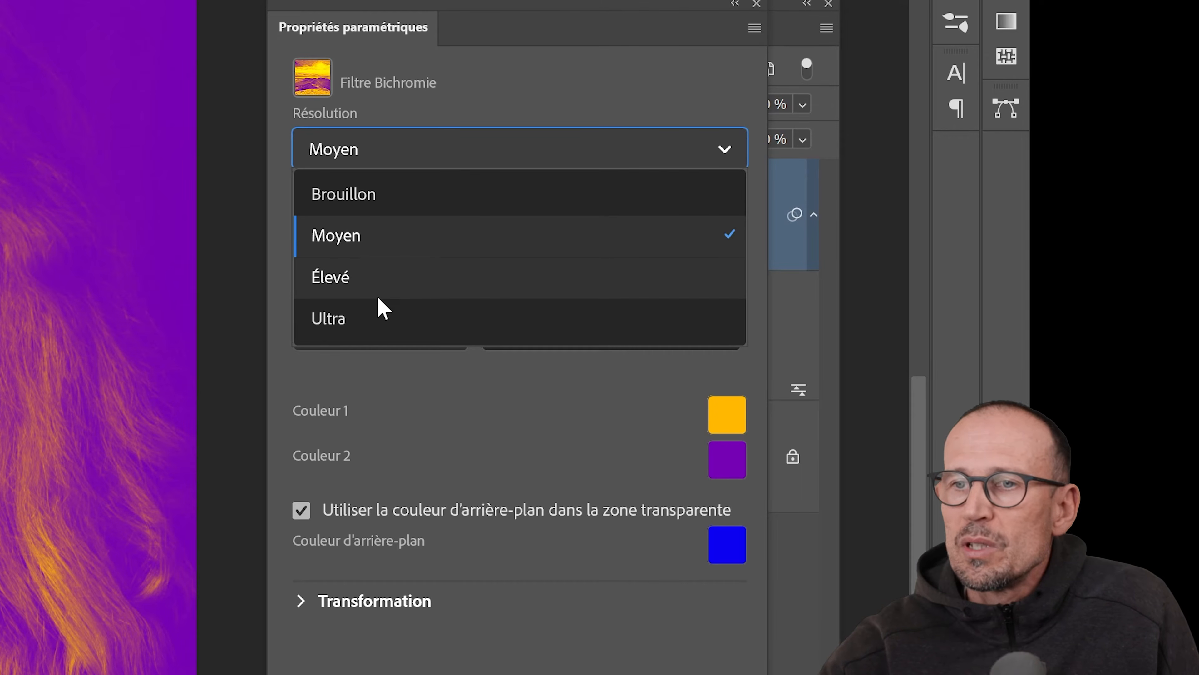
click(504, 112)
click(482, 113)
click(486, 105)
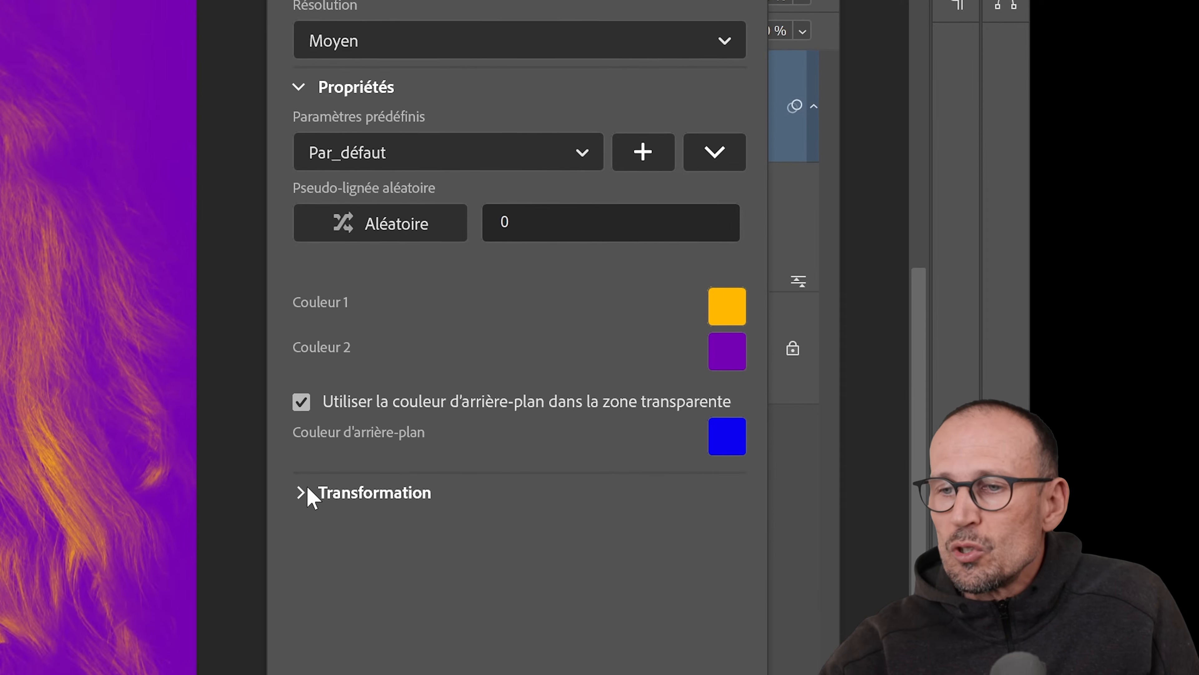
click(305, 601)
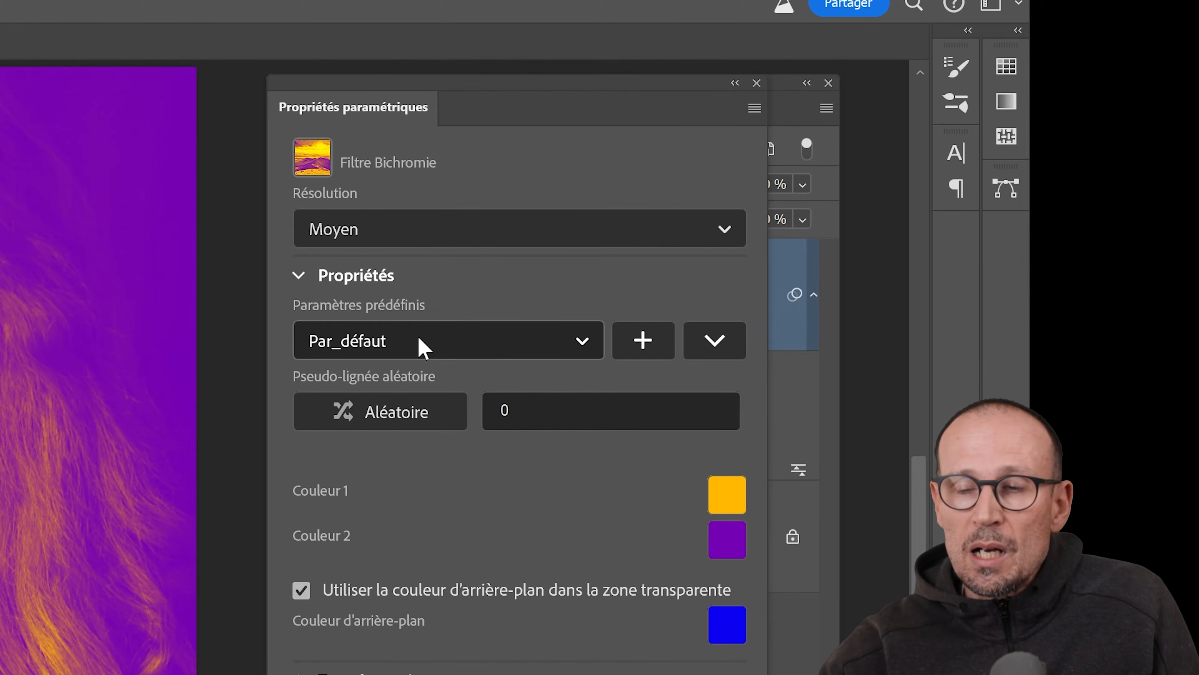
- Review the Bichromie filter's predefined settings and the commands for deleting, exporting and importing presets
click(424, 348)
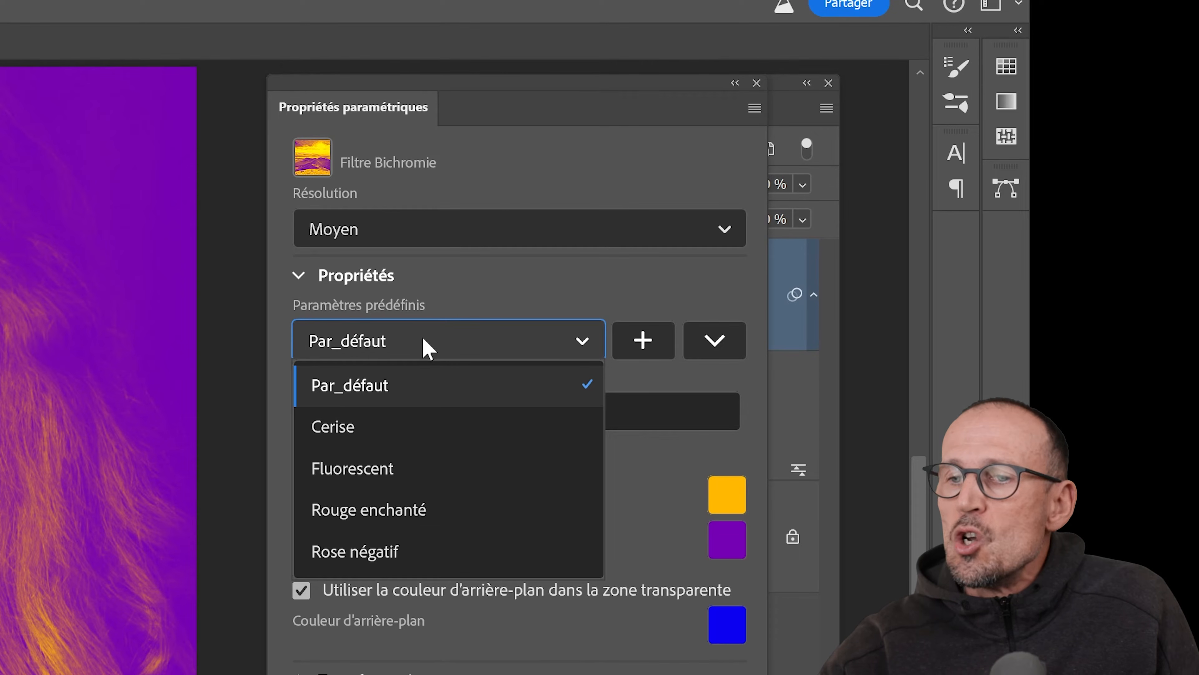
click(495, 295)
click(629, 470)
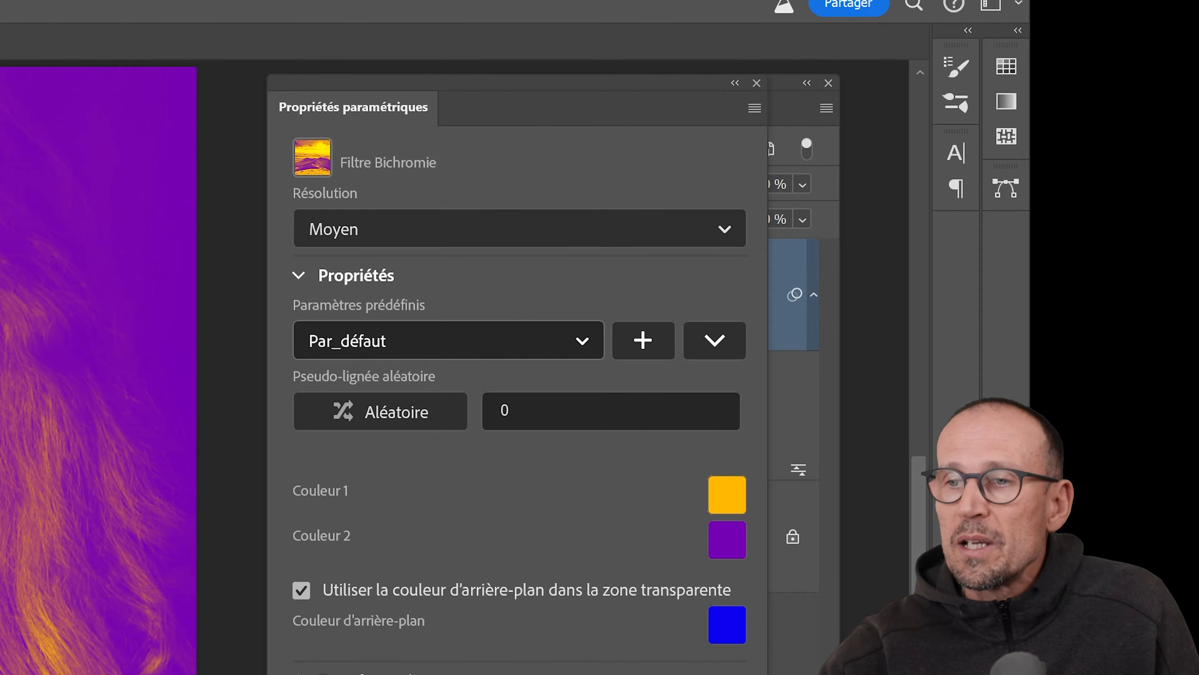
click(714, 340)
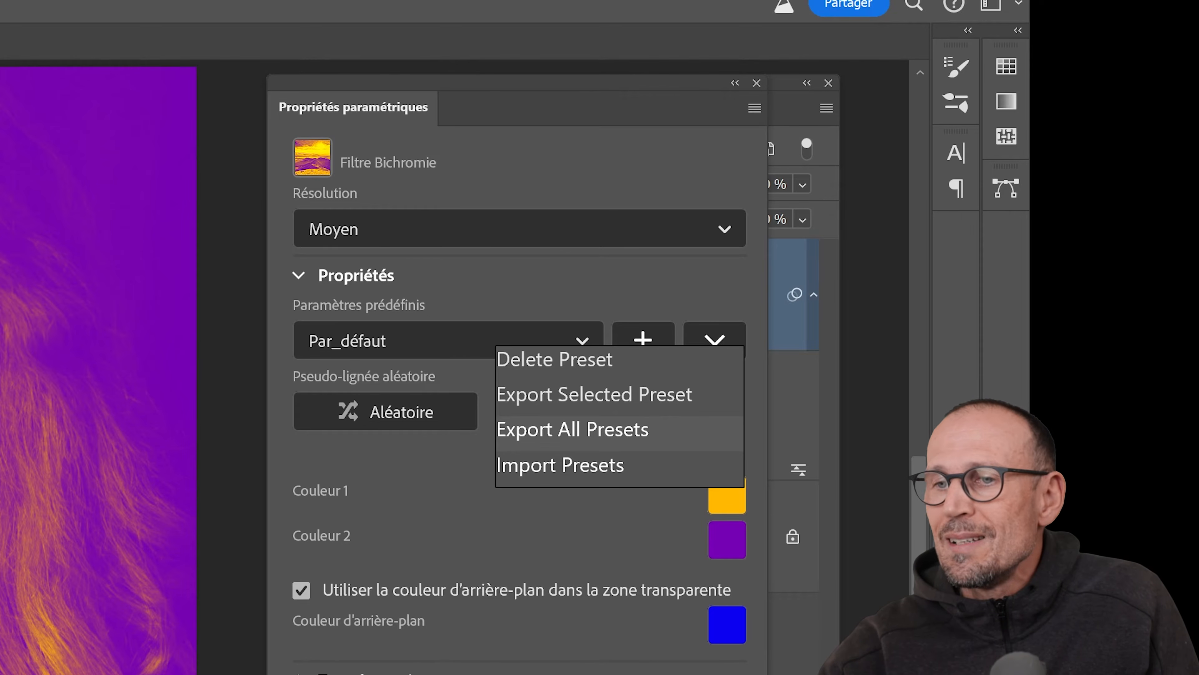
key(Escape)
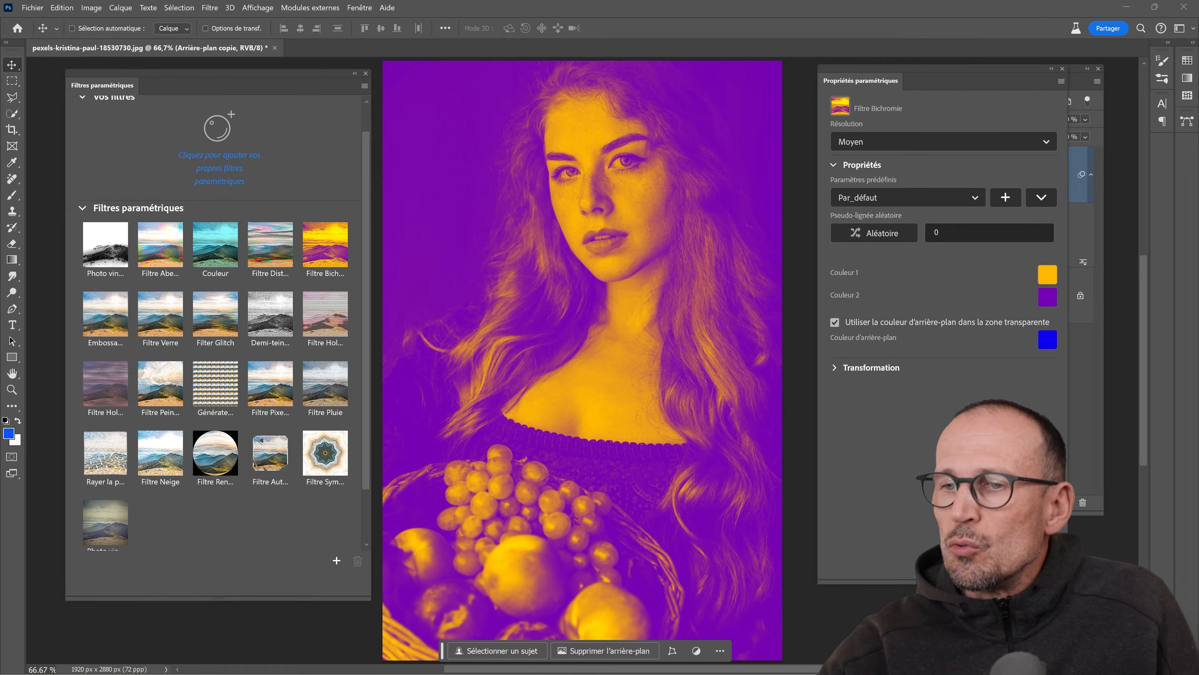
- Change Couleur 1 of the Bichromie filter to a turquoise cyan
click(1047, 276)
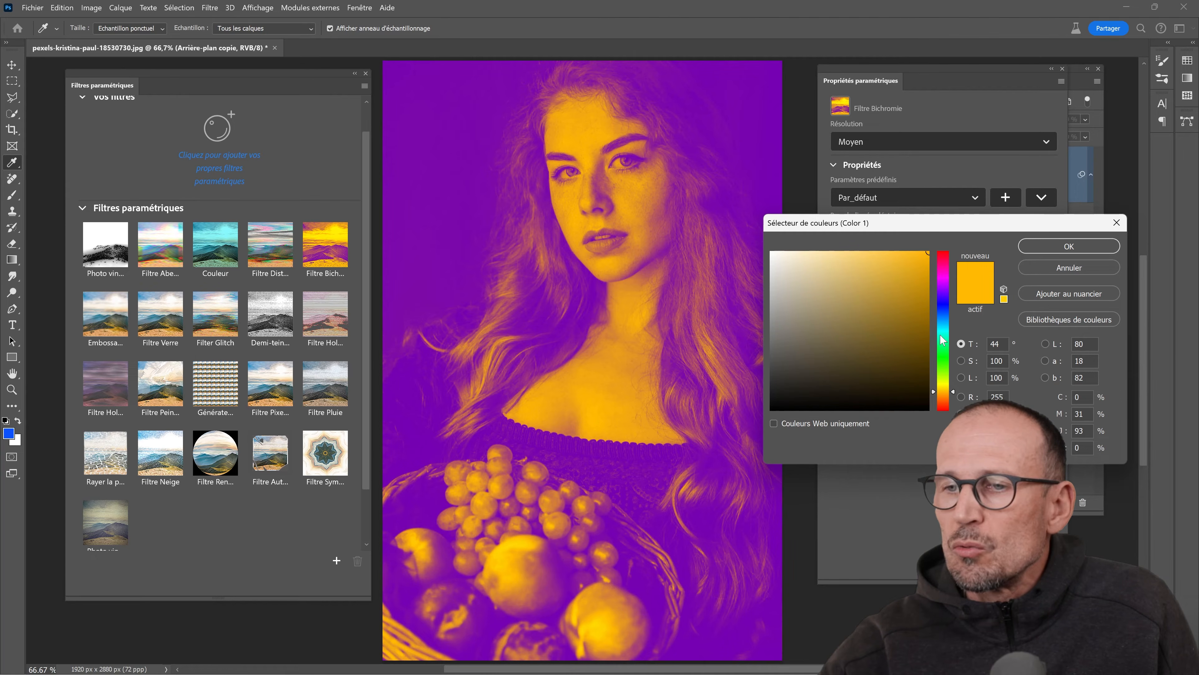
click(946, 332)
drag(921, 307, 915, 275)
click(1044, 246)
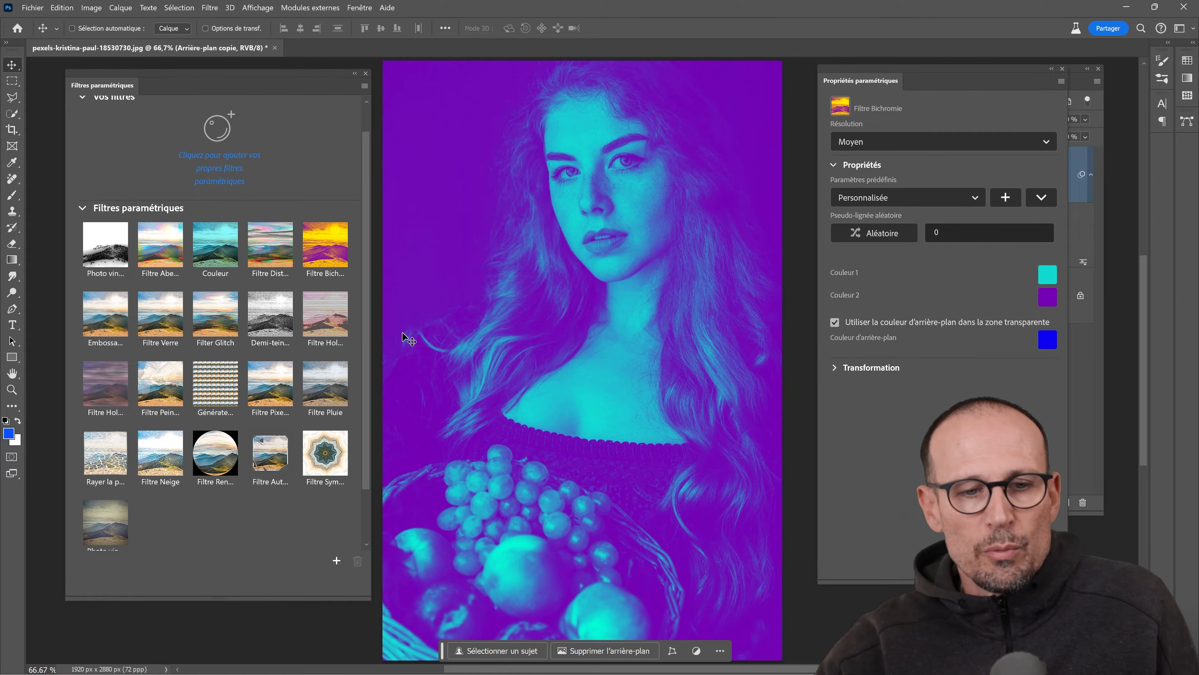
- Apply the Rayer la photo parametric filter to the portrait with the Dommages légers preset
click(103, 449)
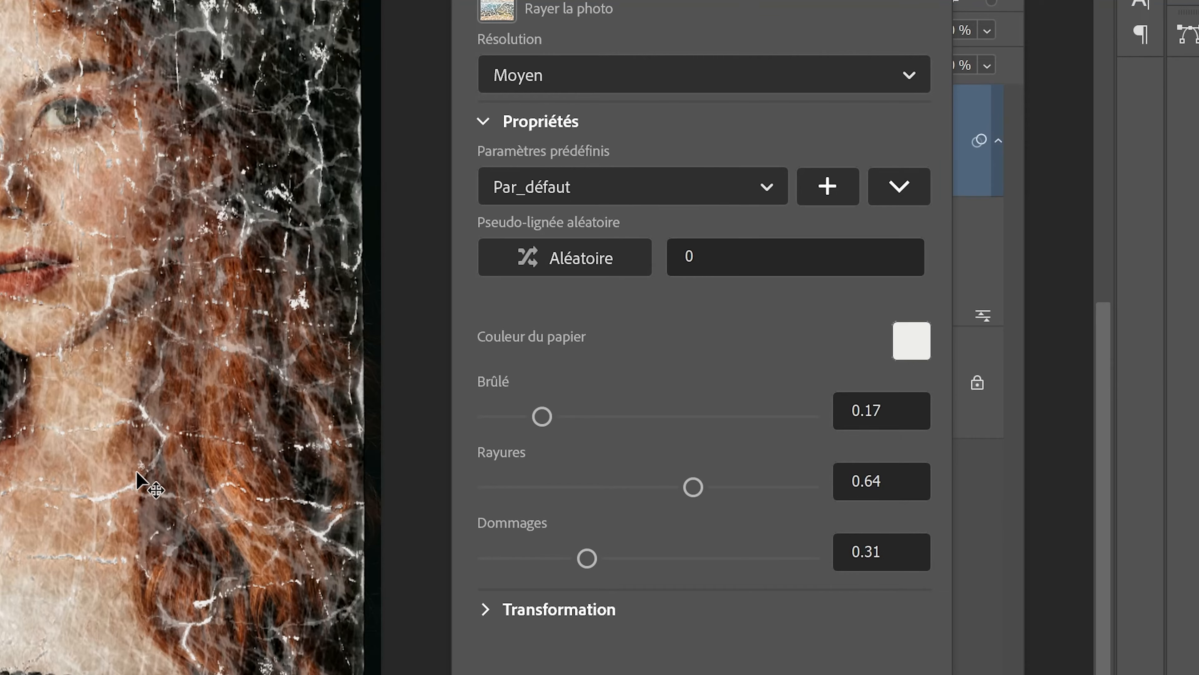
drag(1007, 73, 741, 120)
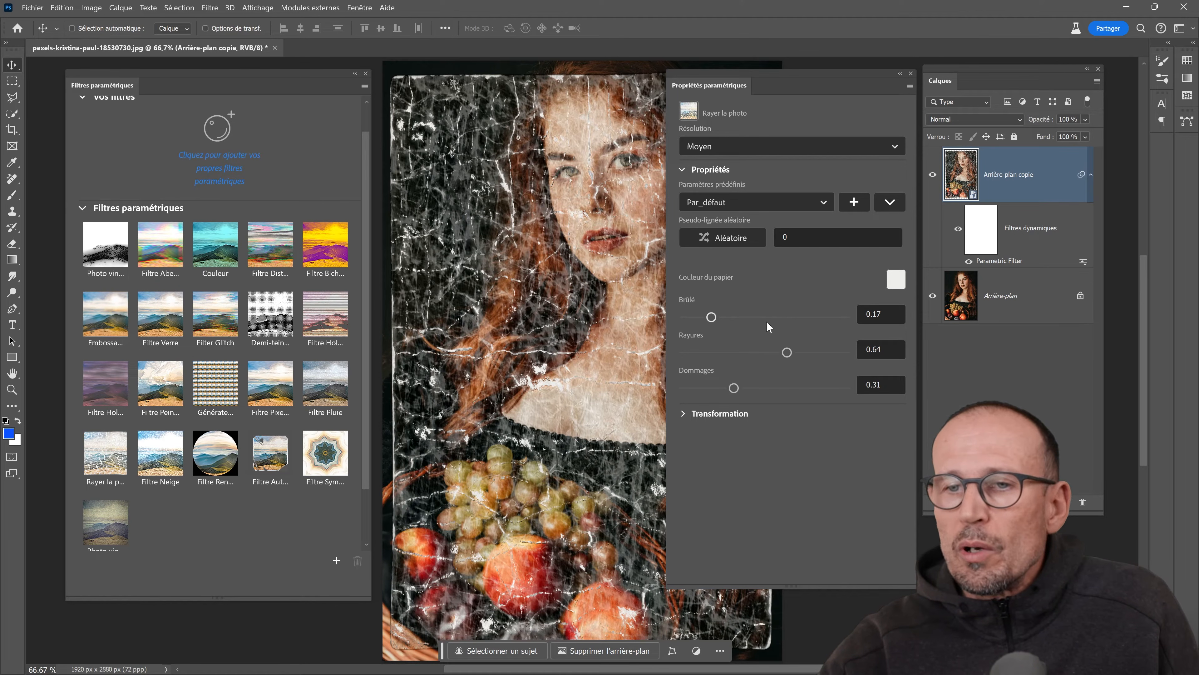
click(754, 201)
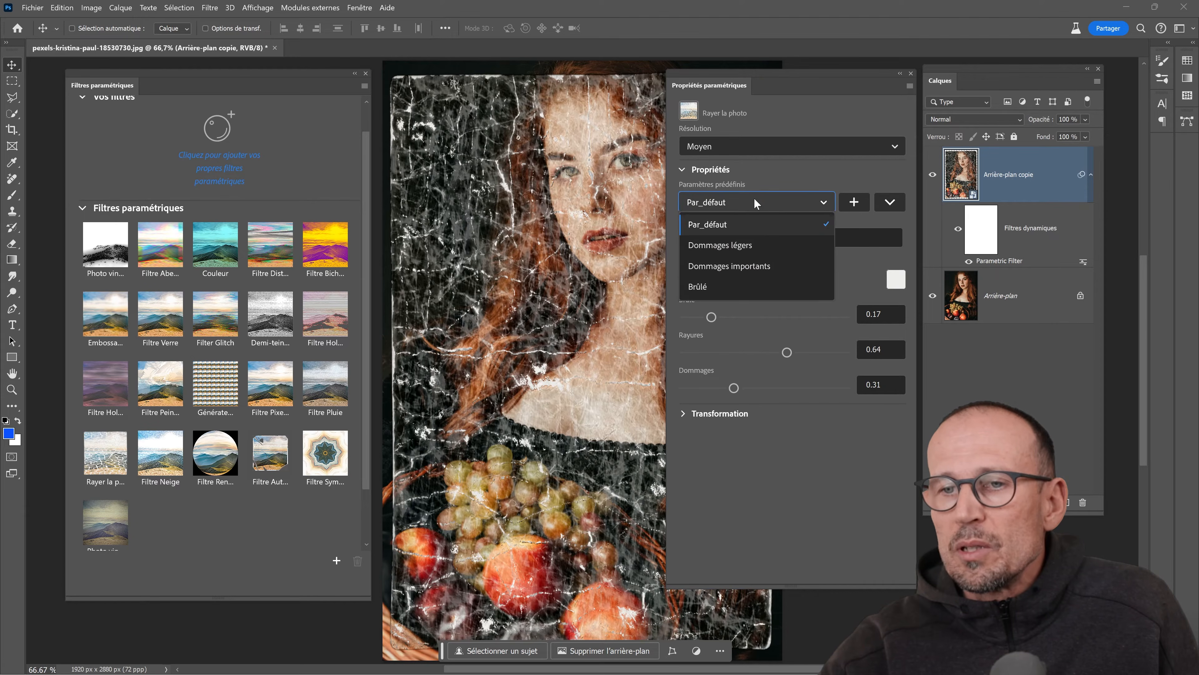
click(721, 249)
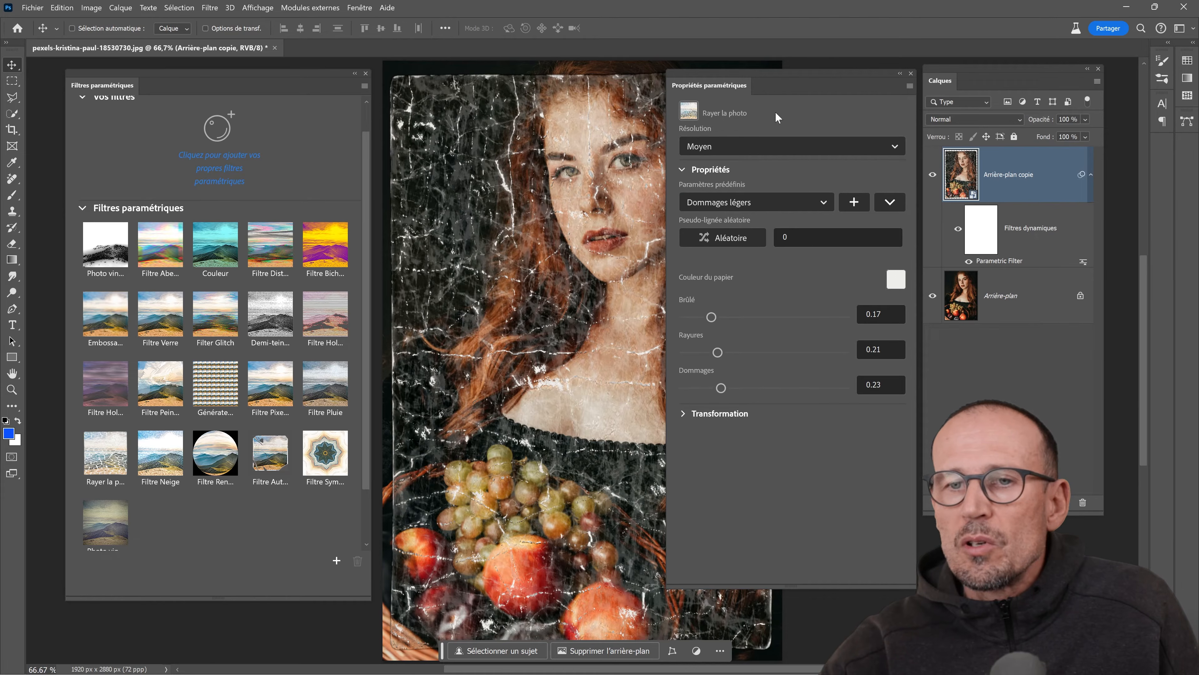
- Move the filter properties off the portrait and set the Rayures amount to 0.4
drag(792, 77, 891, 95)
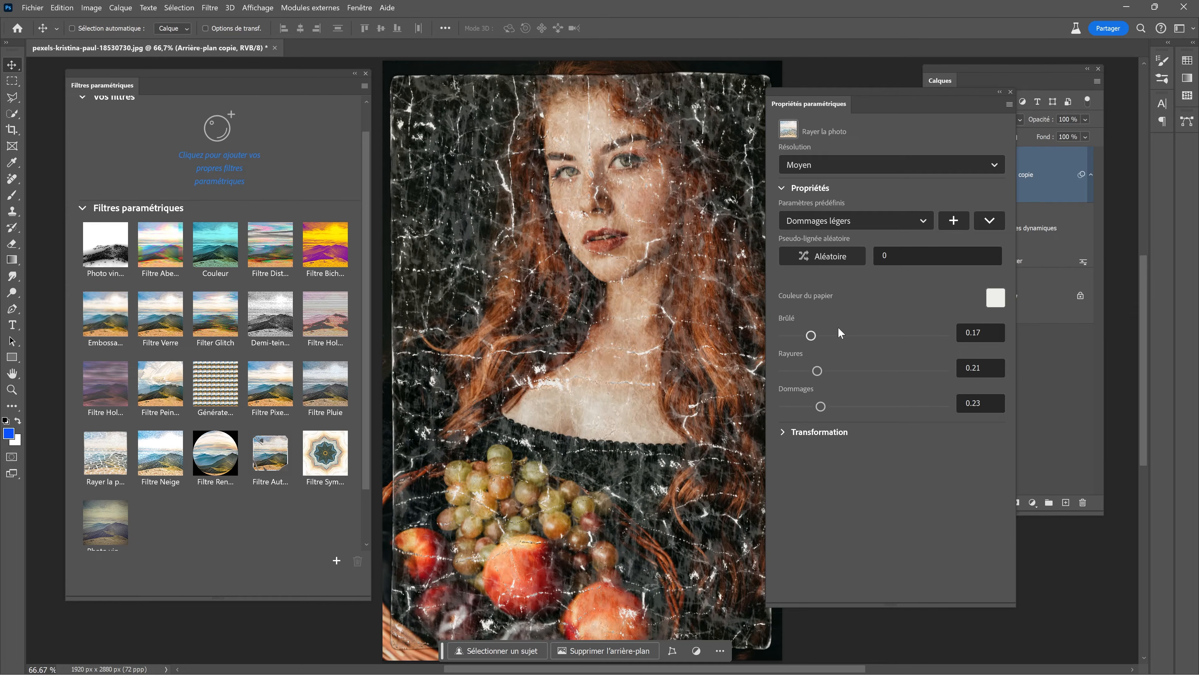
drag(820, 372, 883, 372)
drag(882, 370, 848, 371)
- Set the scratched-photo filter's paper colour to a light warm beige and reposition its properties beside the image
click(995, 297)
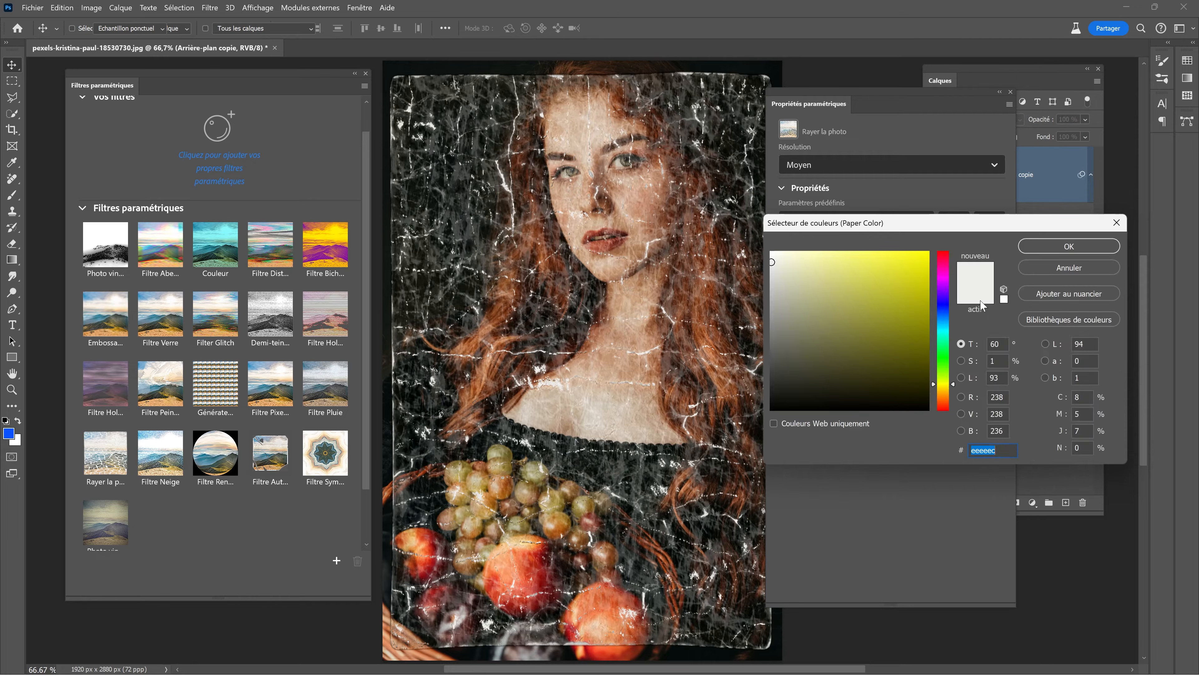
click(943, 394)
click(846, 278)
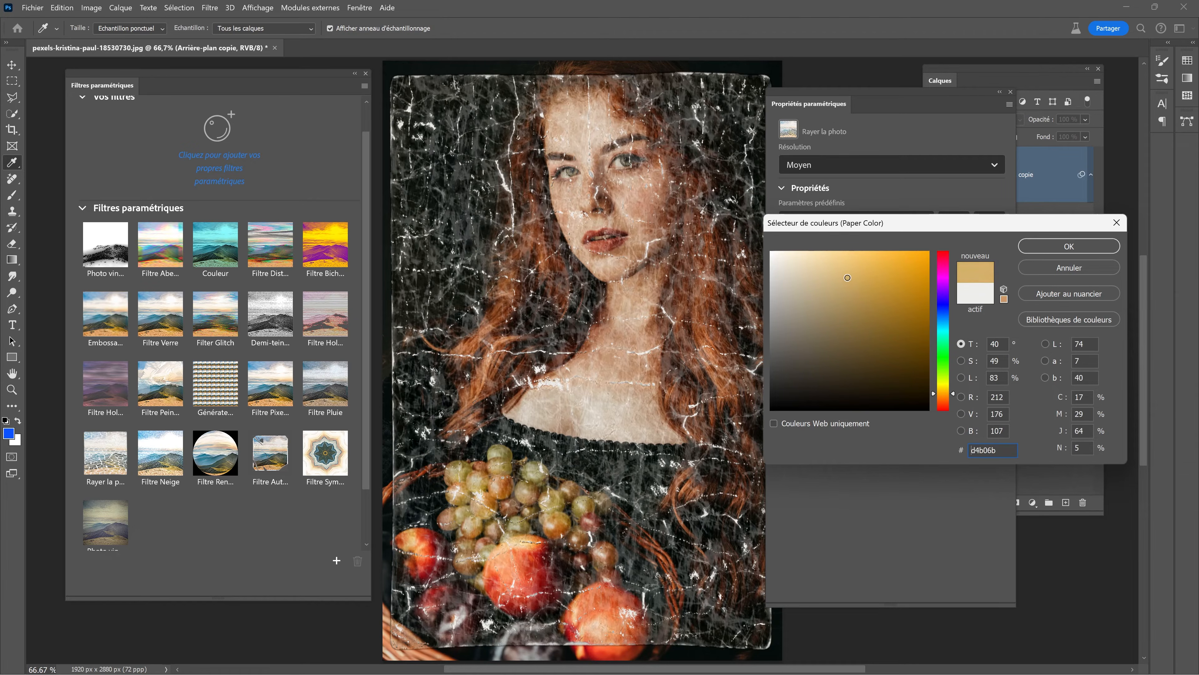
click(818, 286)
mouse_move(818, 286)
mouse_down()
mouse_move(808, 258)
mouse_move(816, 275)
mouse_up()
click(1033, 246)
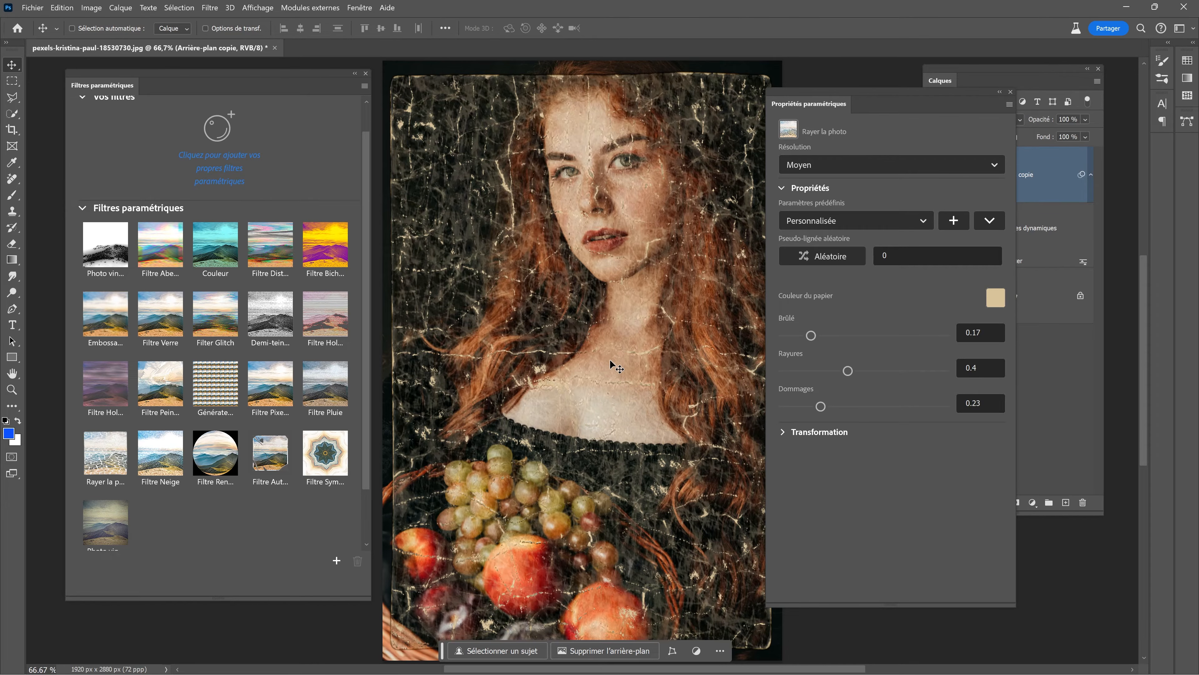
mouse_move(913, 101)
mouse_down()
mouse_move(889, 100)
mouse_move(908, 109)
mouse_move(909, 98)
mouse_up()
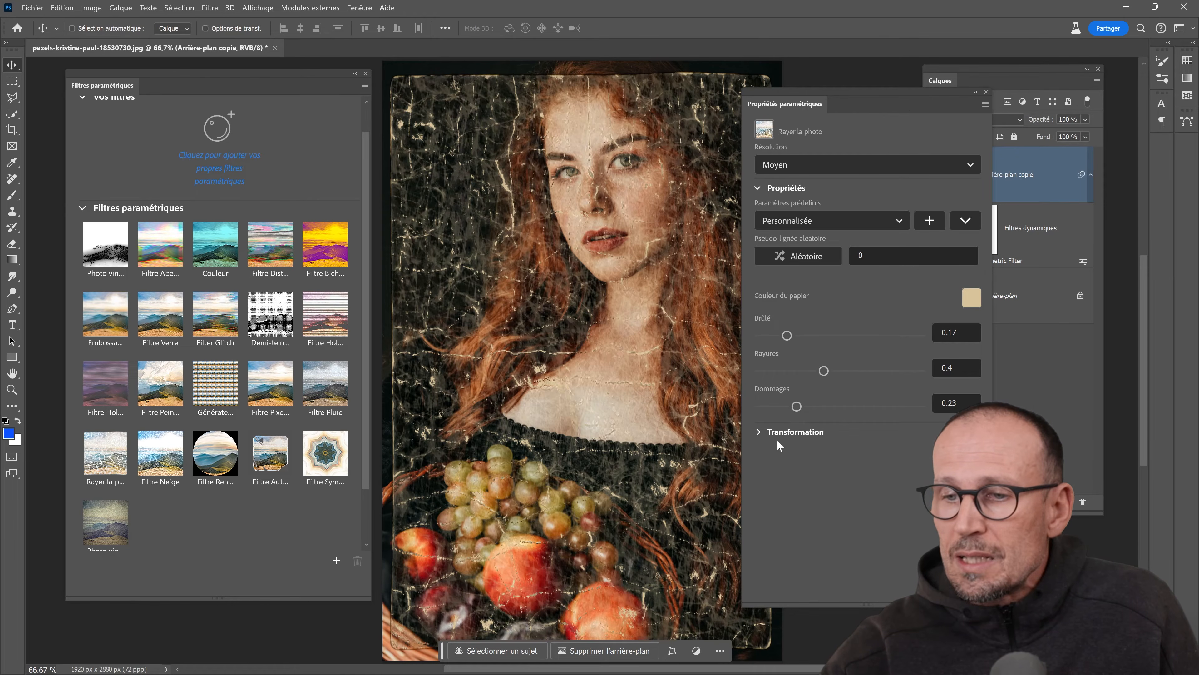
- Try a negative Echelle value in the Transformation settings of the Rayer la photo filter
click(759, 431)
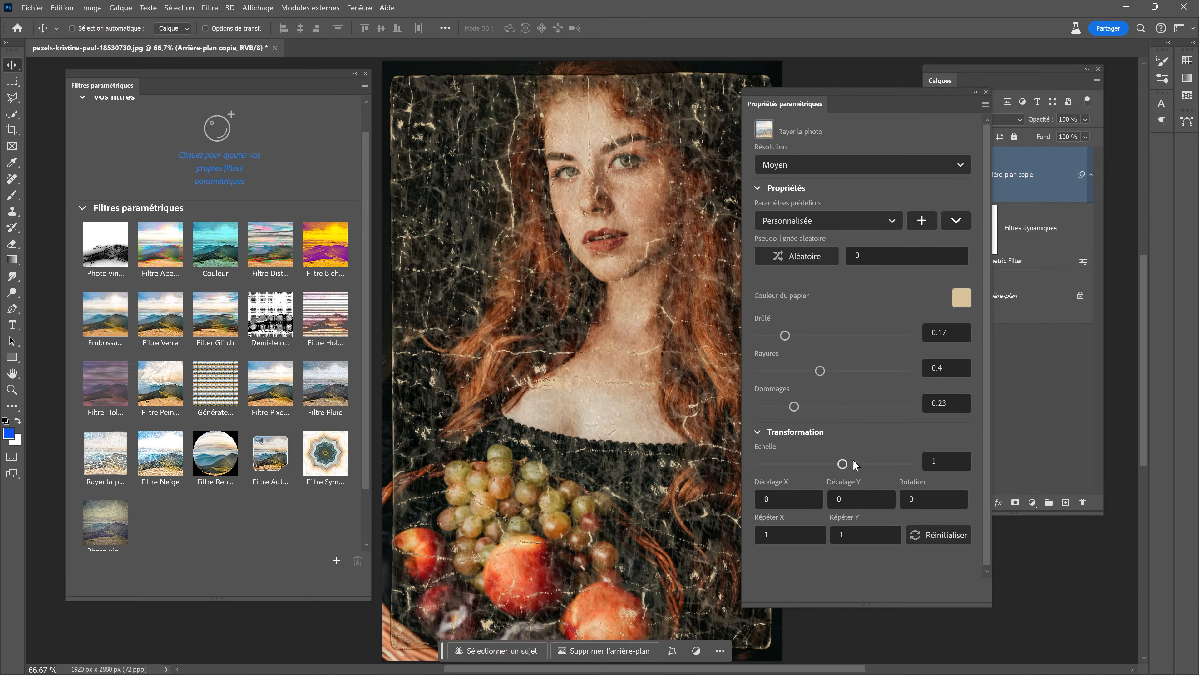
drag(832, 468, 836, 468)
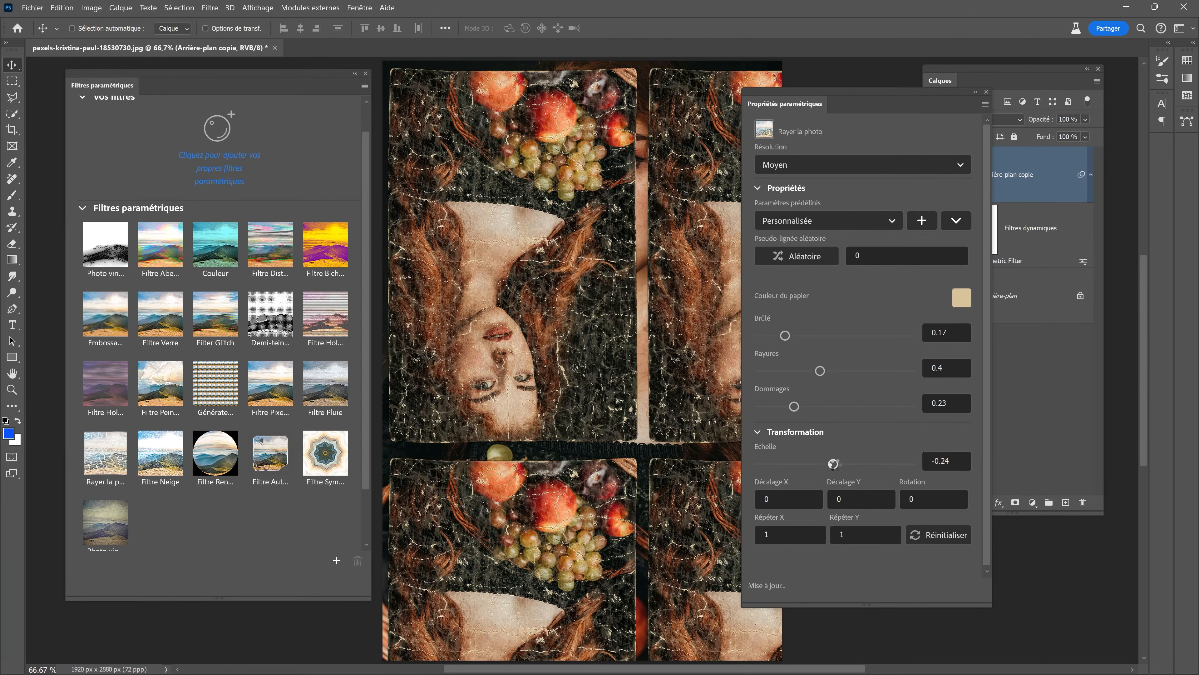
drag(862, 100, 886, 118)
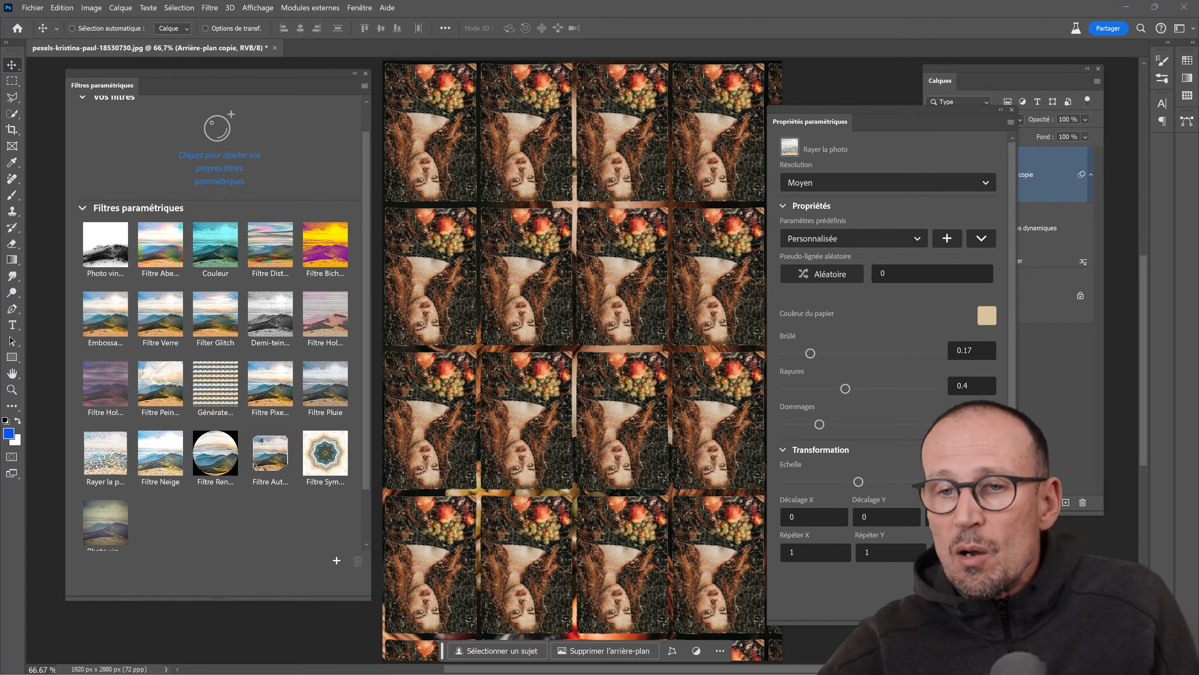
click(858, 481)
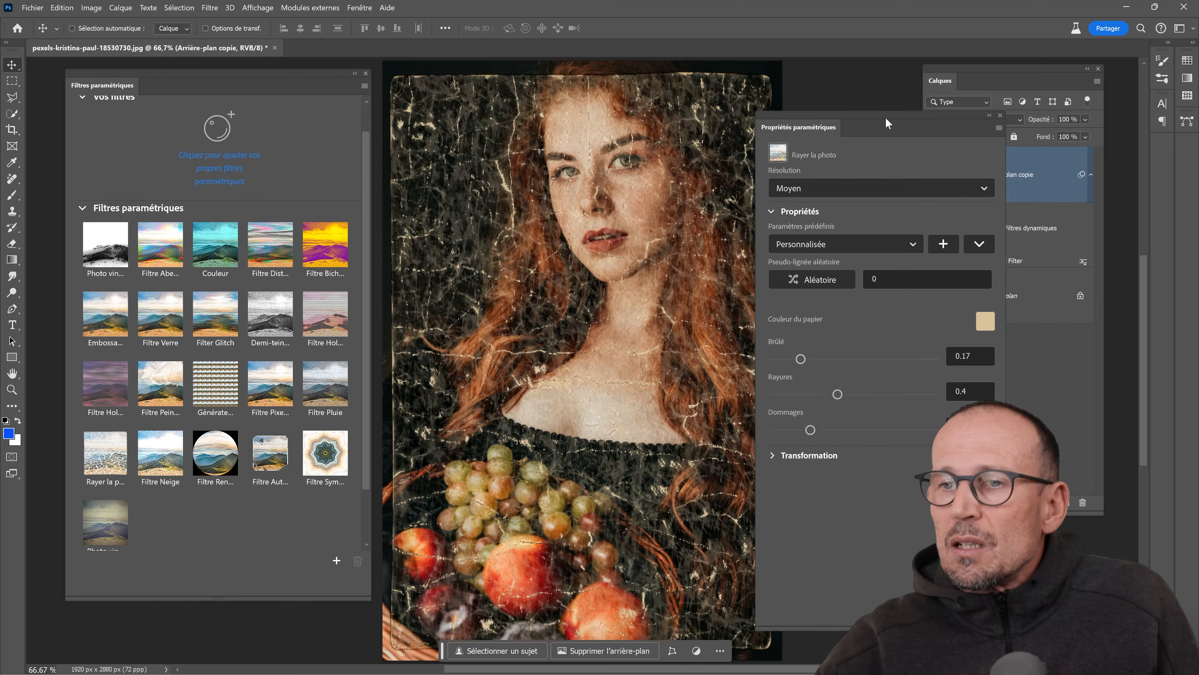
- Move the filter properties clear of the layer stack and hide the Arrière-plan layer
drag(894, 114, 816, 209)
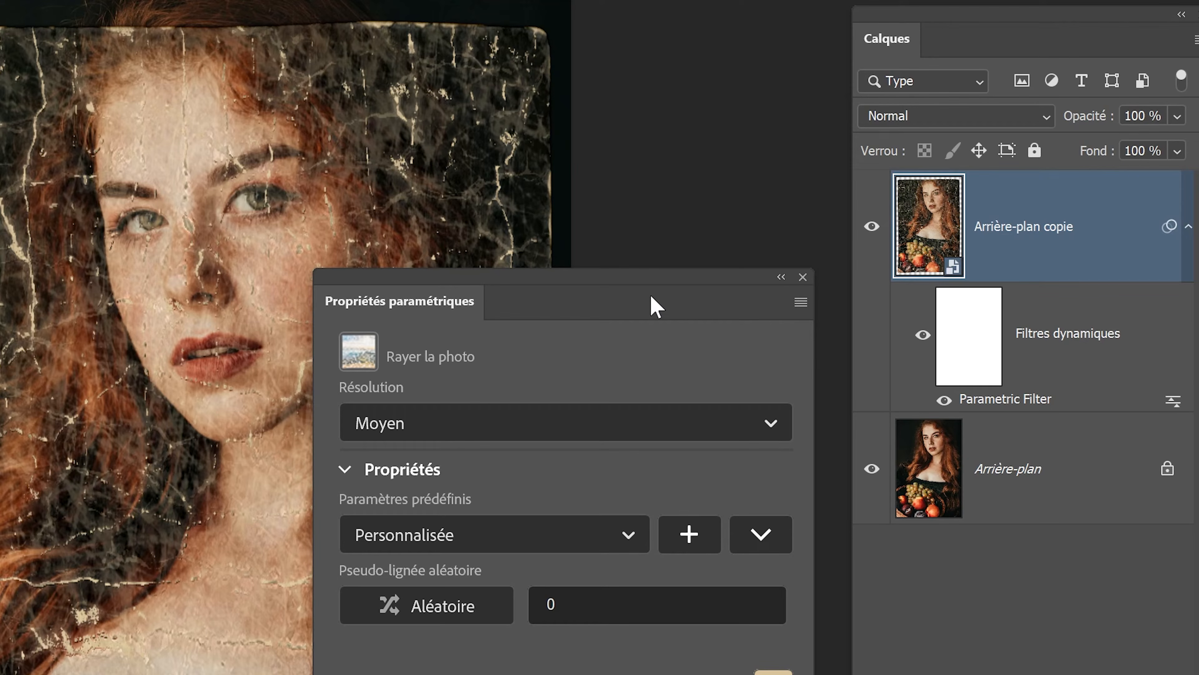
drag(671, 288, 761, 600)
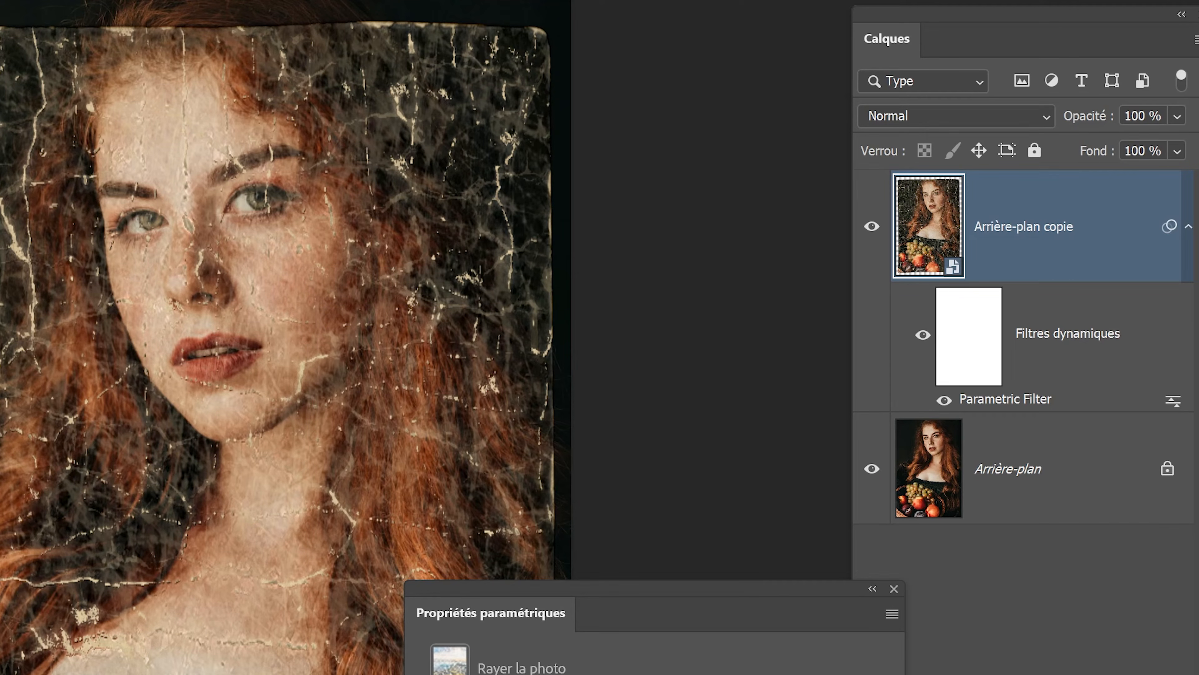
ctrl+click(214, 36)
mouse_move(224, 107)
mouse_down()
mouse_move(227, 373)
mouse_move(230, 206)
mouse_move(213, 126)
mouse_move(226, 112)
mouse_up()
alt+click(219, 367)
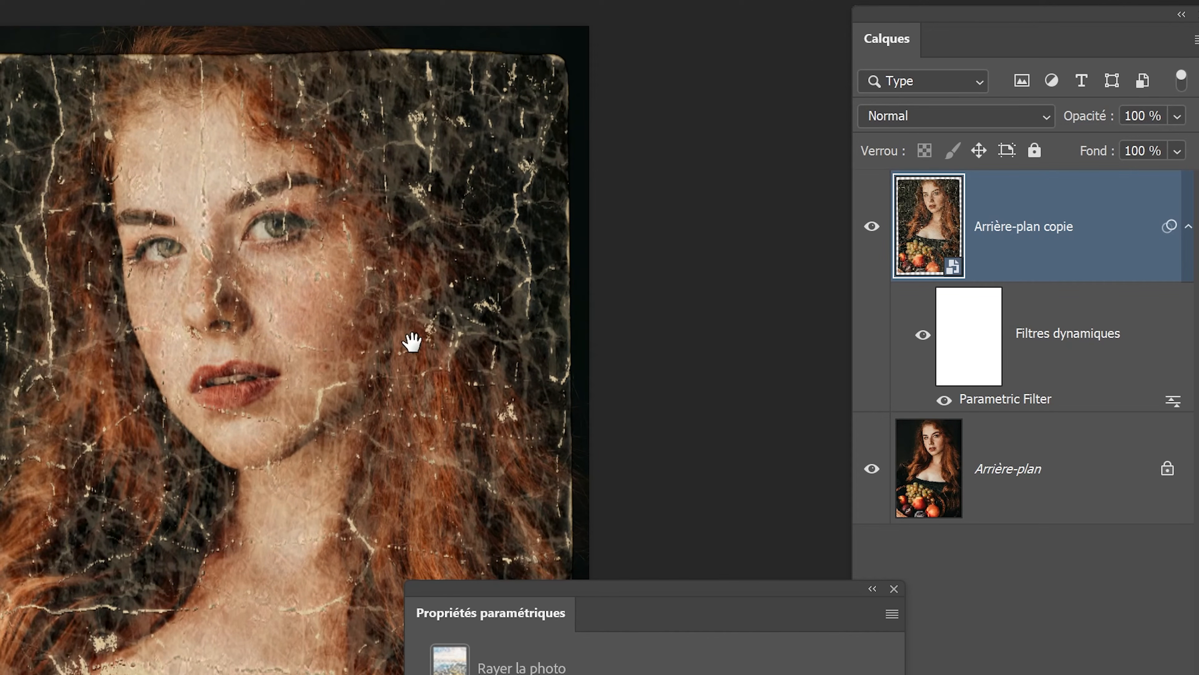
click(872, 470)
drag(741, 599, 613, 520)
- Add a near-black solid colour fill layer (#040404) and place it directly beneath the Arrière-plan copie layer
click(940, 673)
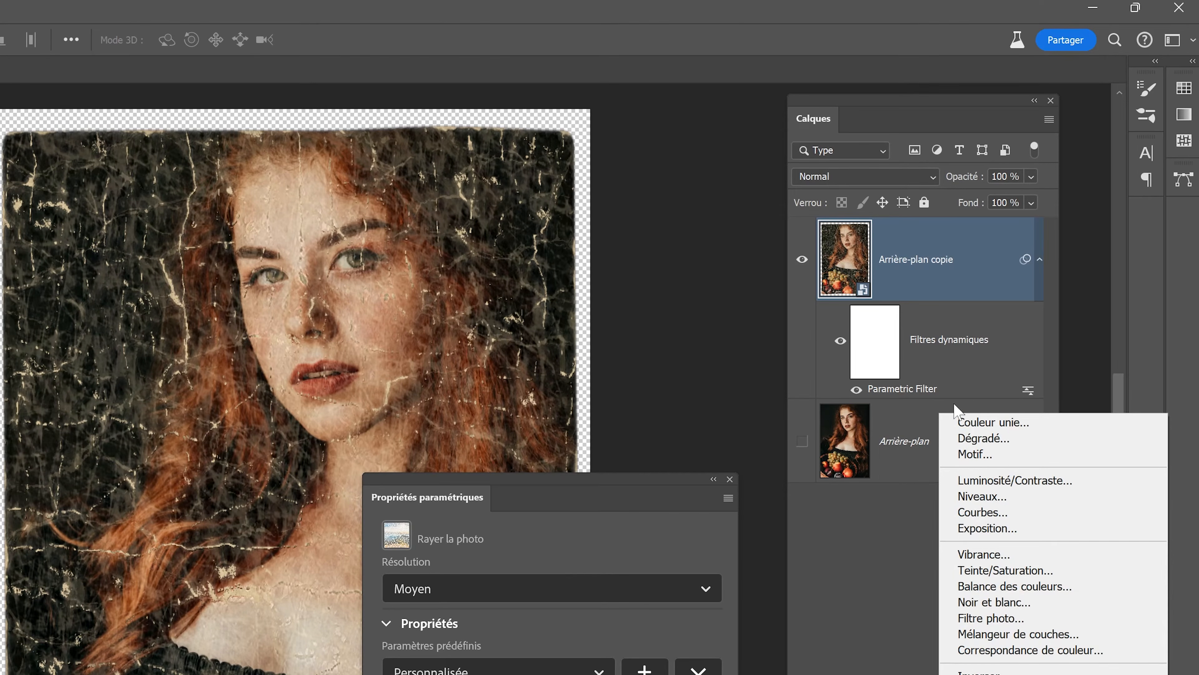
click(965, 421)
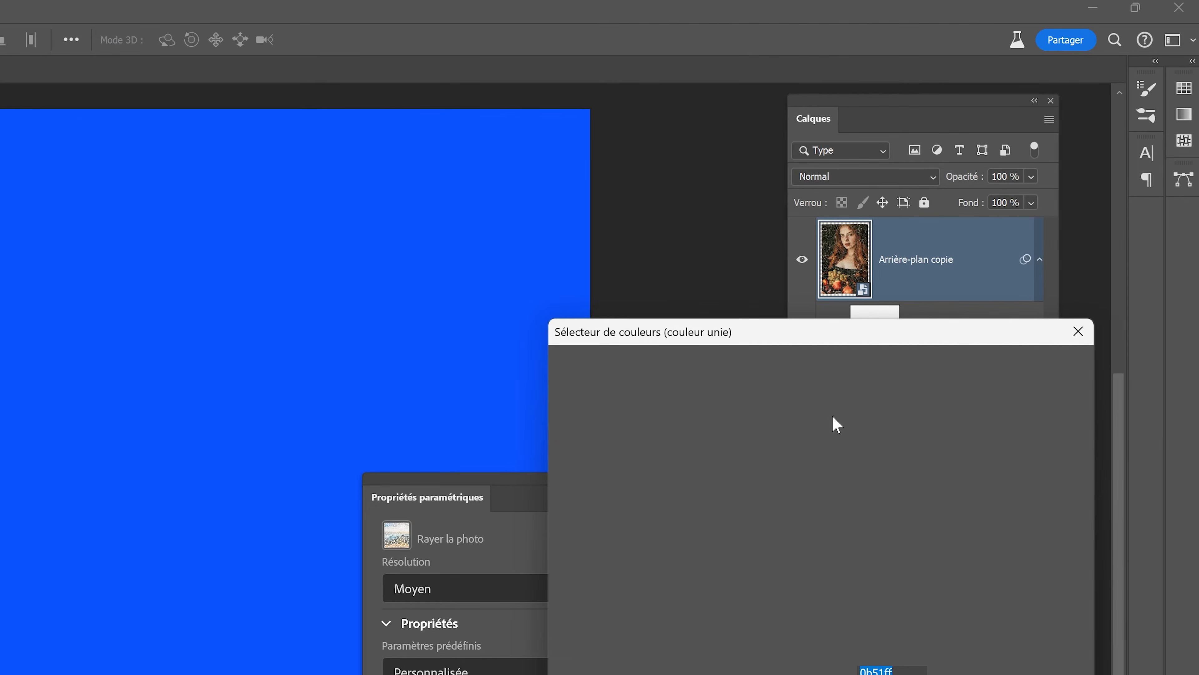
mouse_move(674, 477)
mouse_down()
mouse_move(591, 570)
mouse_move(705, 558)
mouse_move(568, 609)
mouse_up()
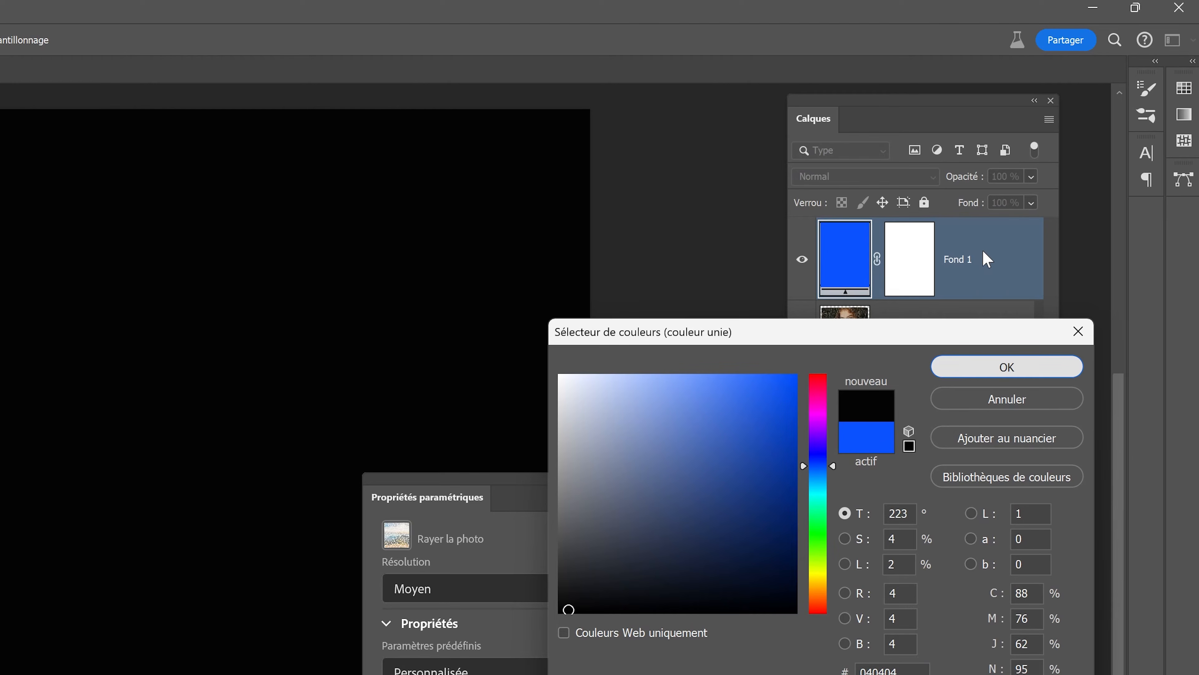
key(Return)
drag(987, 282, 959, 479)
drag(665, 493, 730, 289)
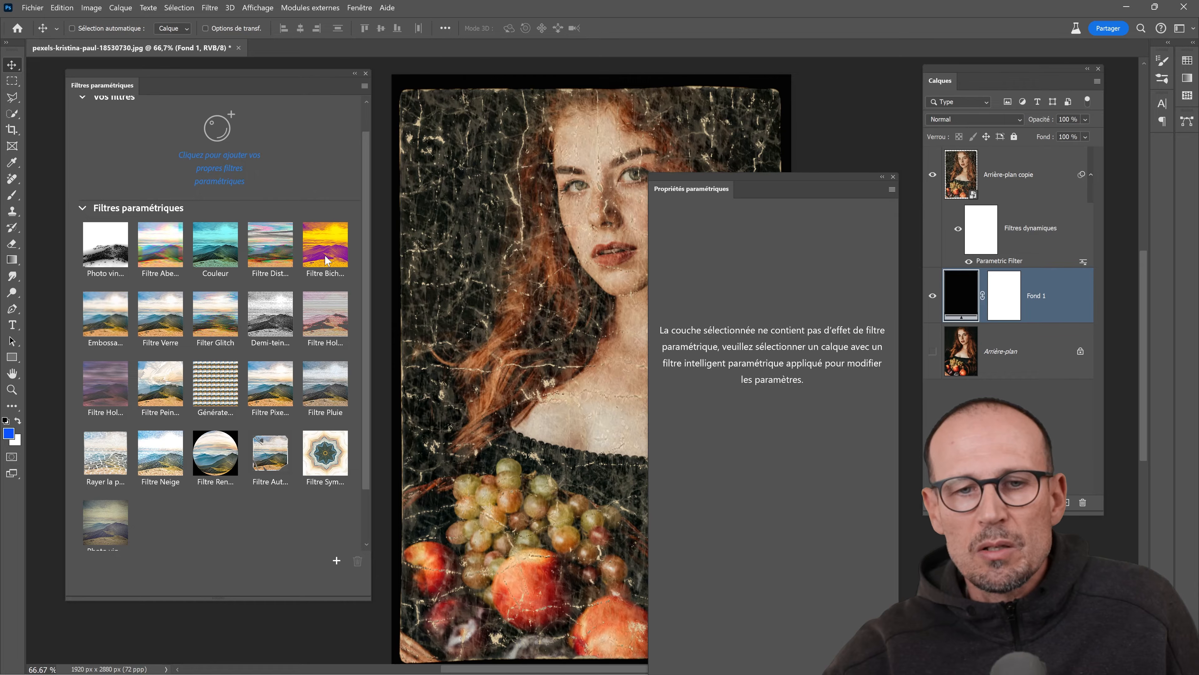
click(327, 317)
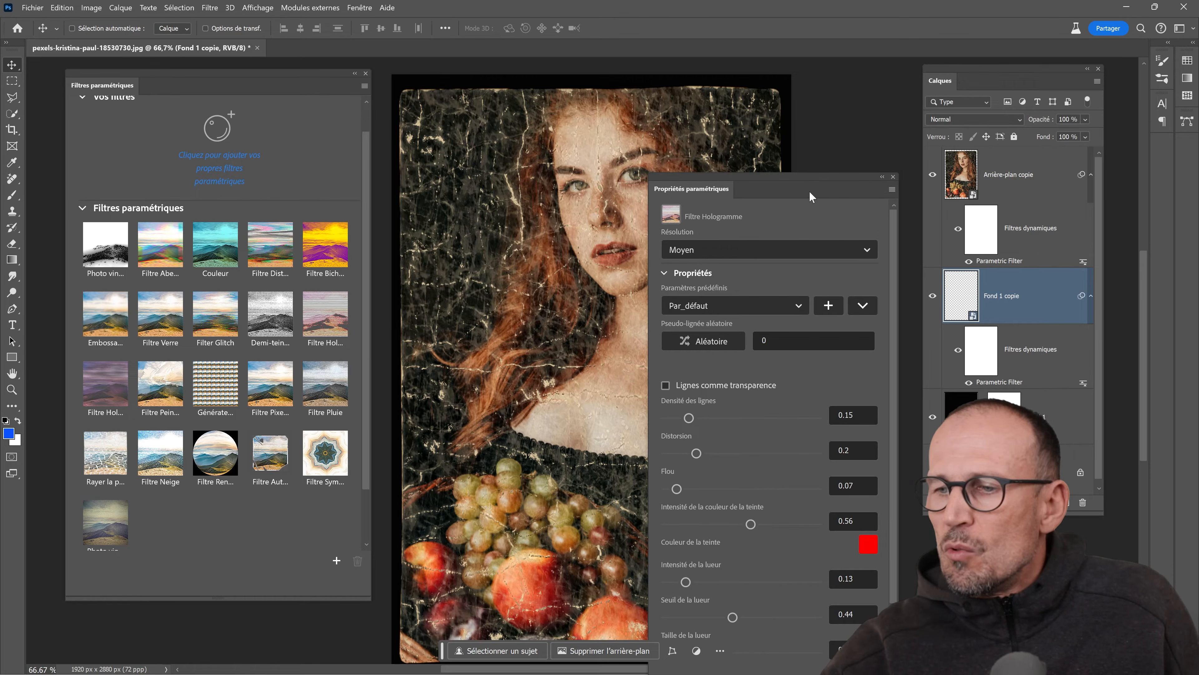
drag(1043, 301, 1075, 416)
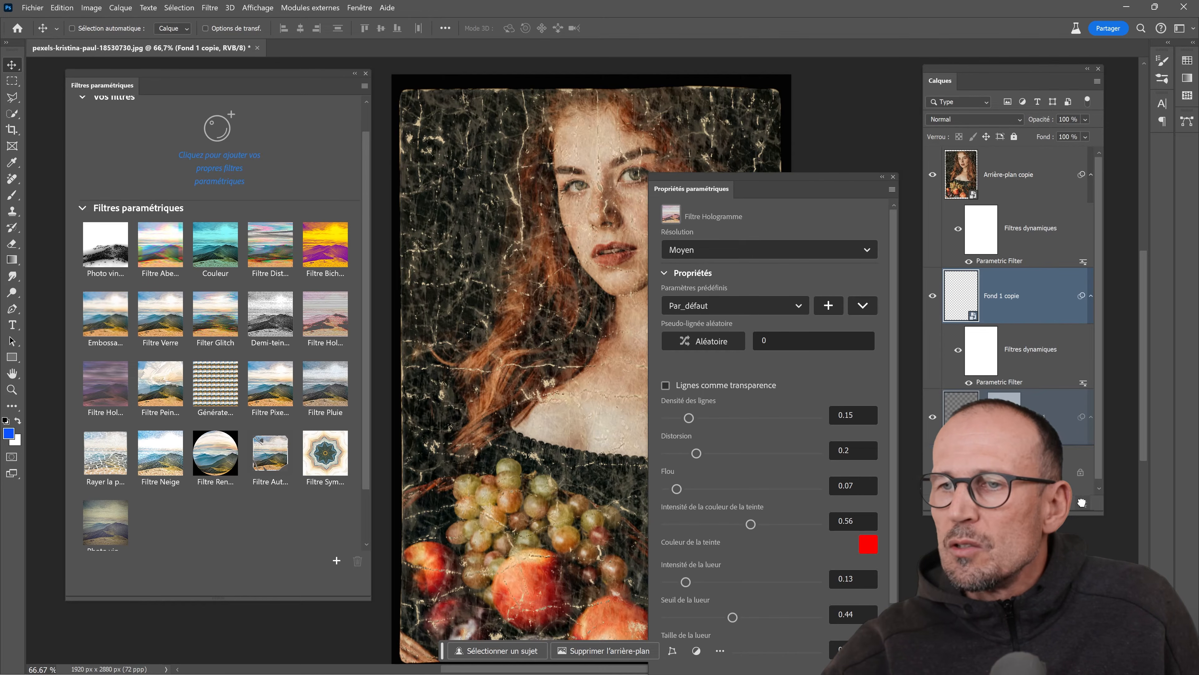
drag(1081, 502, 1082, 502)
- Apply the Filtre Hologramme to the Arrière-plan copie layer and review its available properties
click(1022, 172)
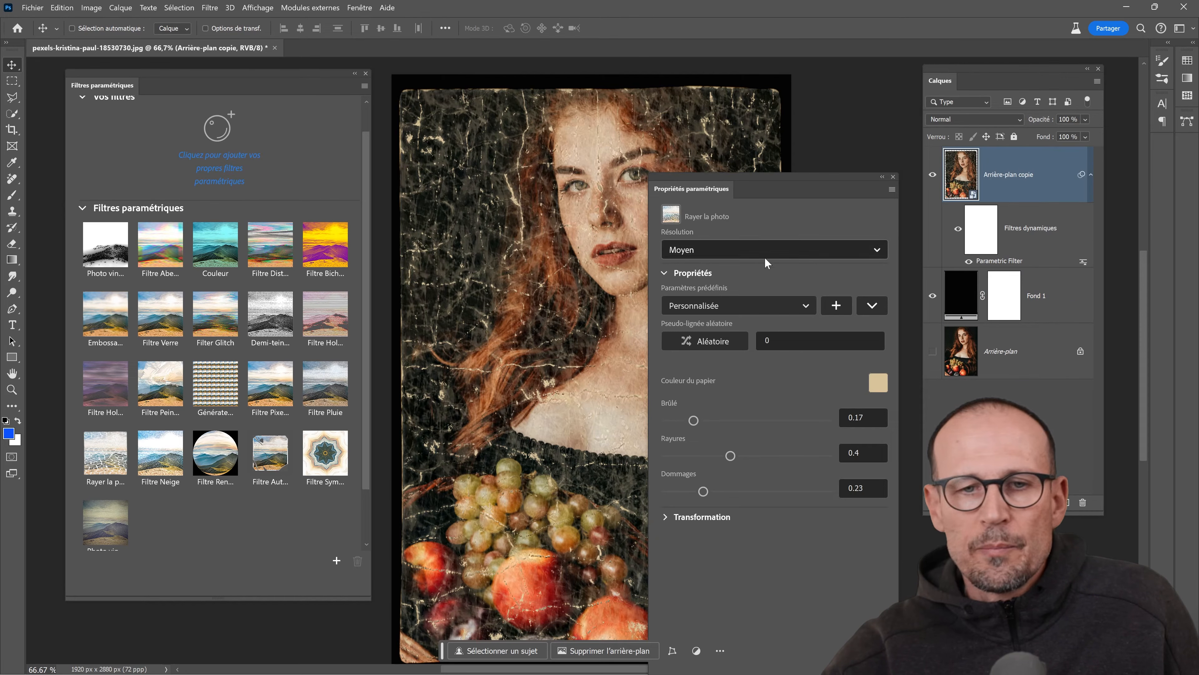
click(321, 326)
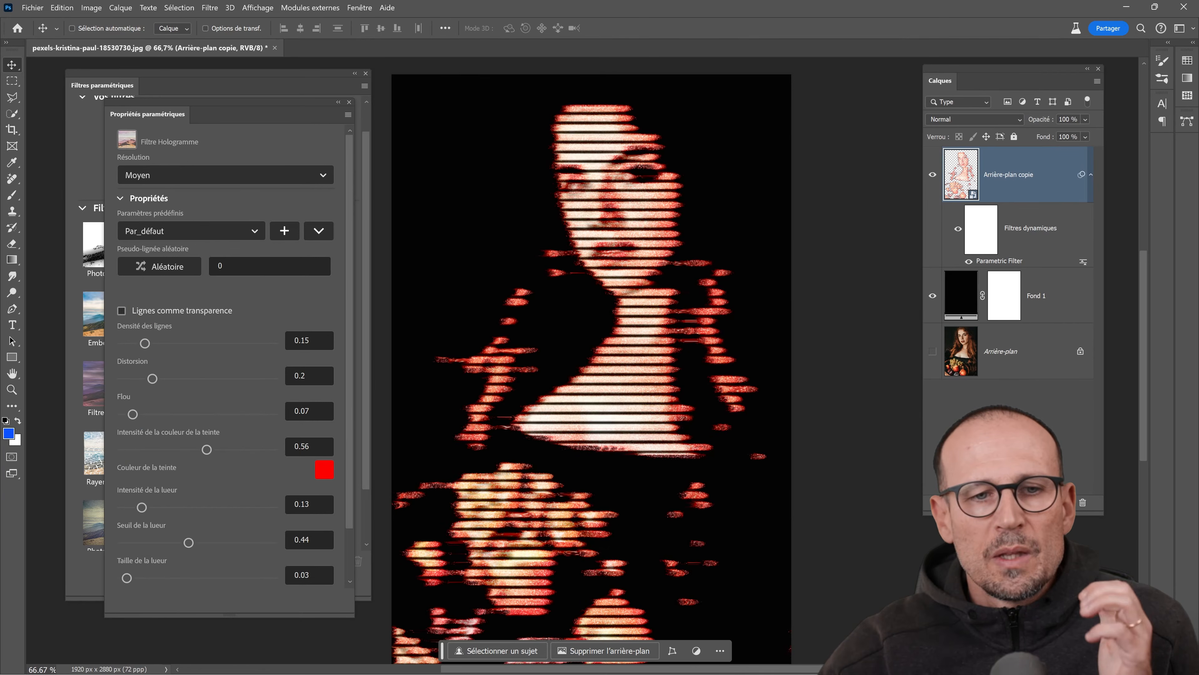
scroll(226, 359, down, 2)
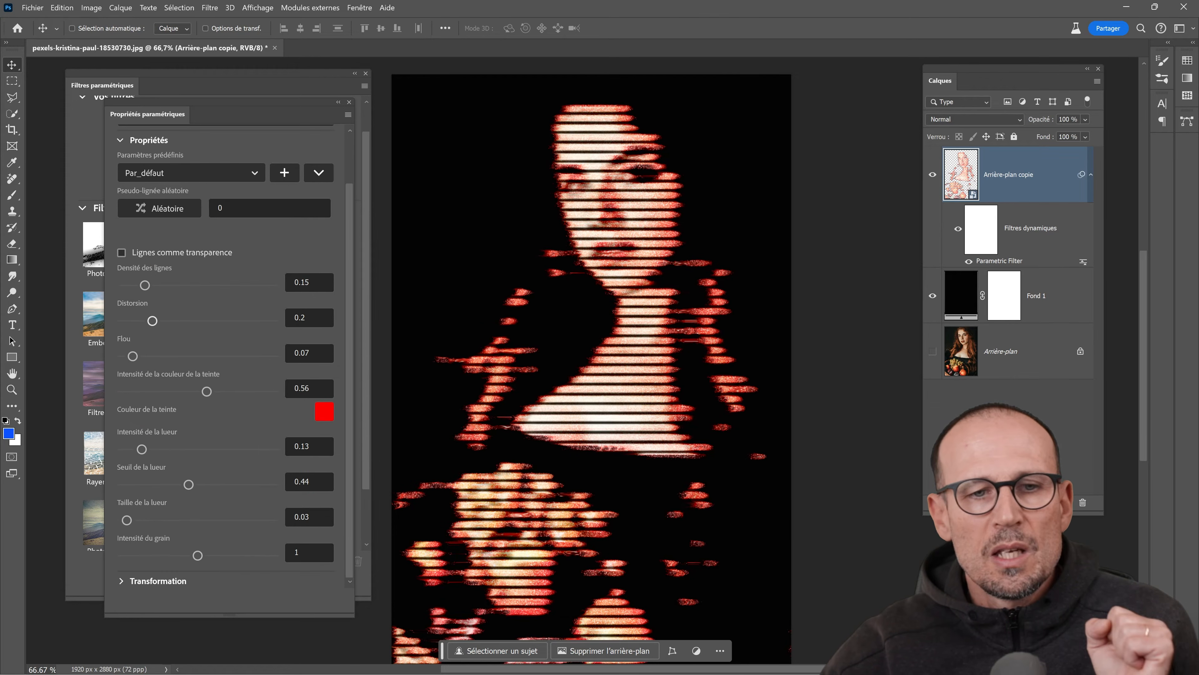
scroll(226, 359, up, 2)
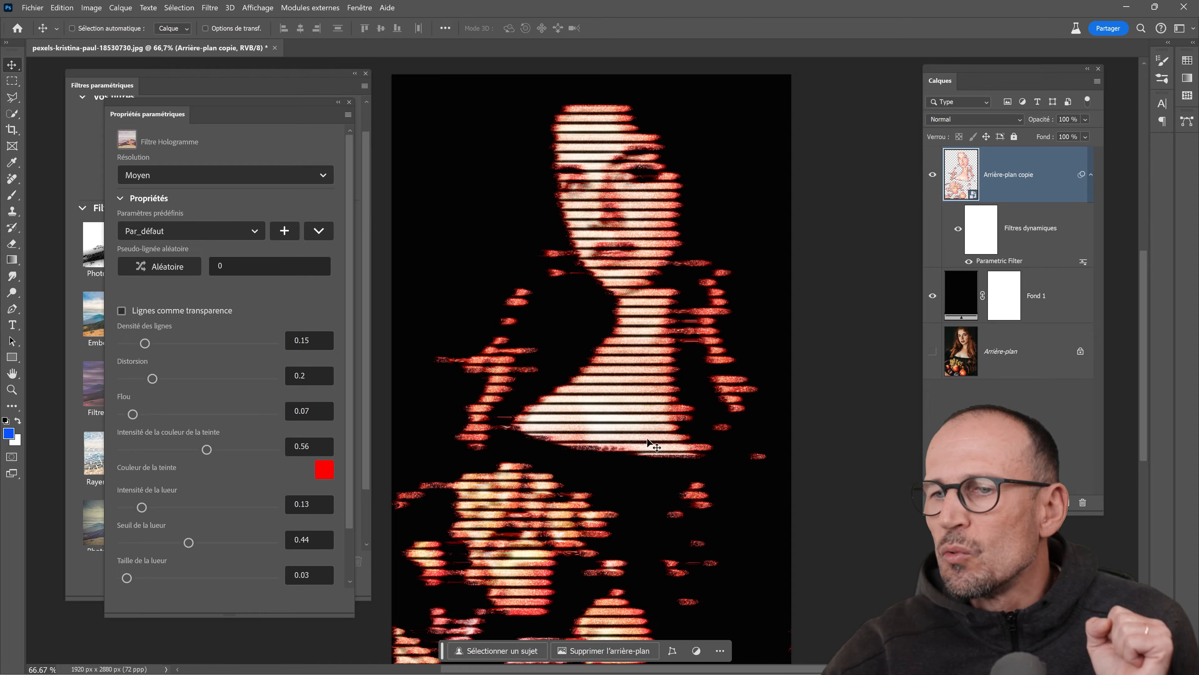
- Show the Arrière-plan layer and hide the Fond 1 fill so the original portrait sits behind the hologram lines
click(933, 297)
click(933, 297)
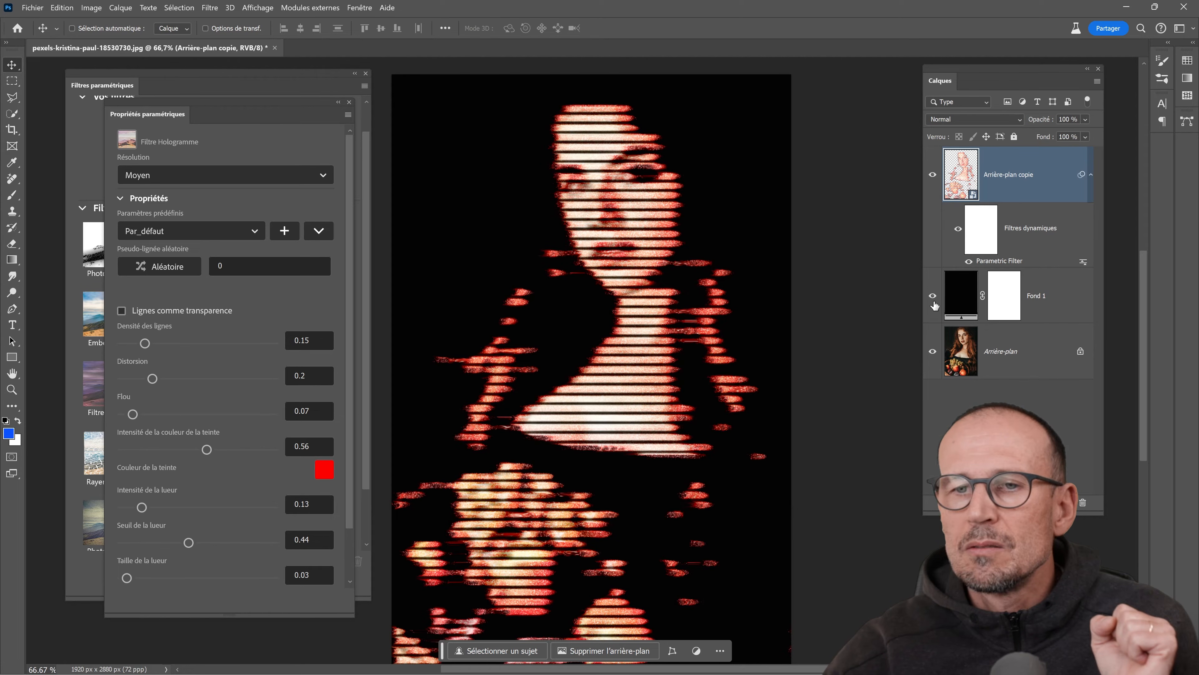
click(932, 297)
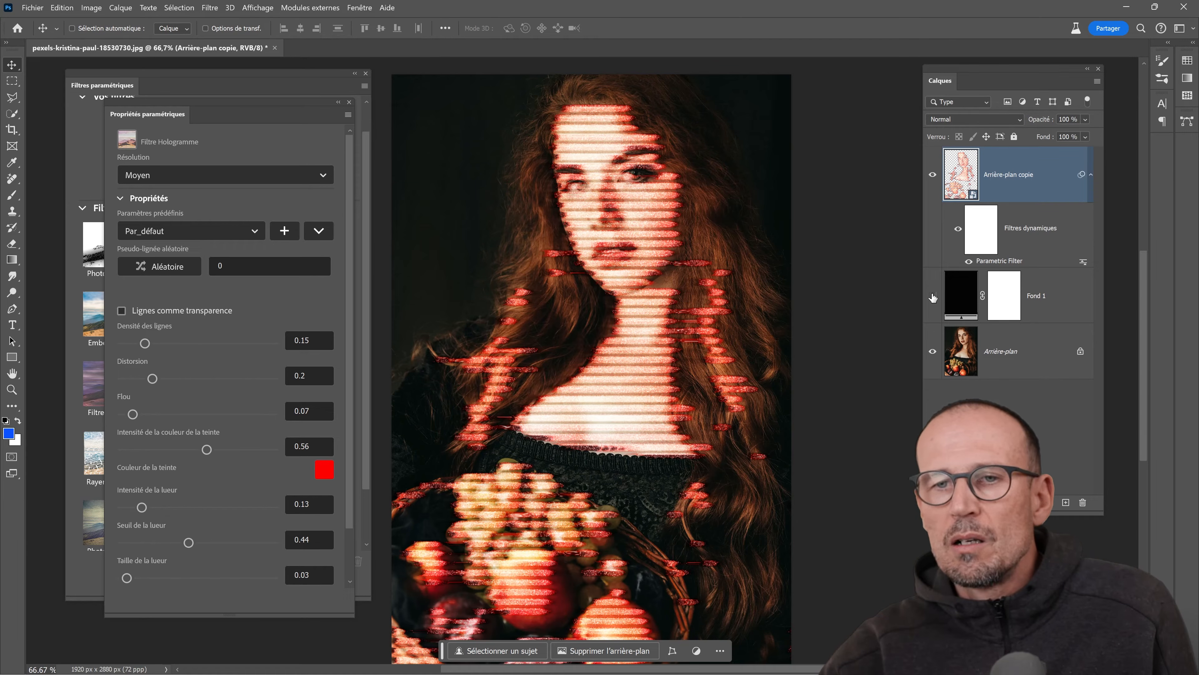
ctrl+click(625, 248)
ctrl+alt+click(628, 248)
drag(648, 246, 678, 261)
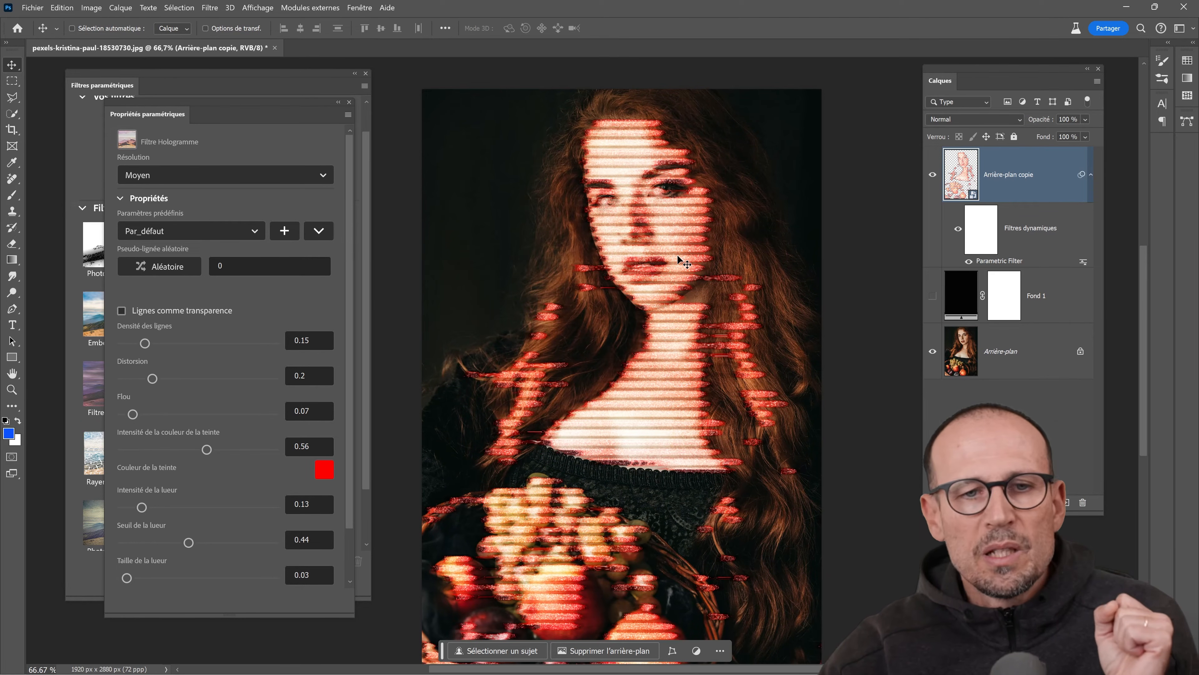
- Enable Lignes comme transparence for the hologram, with Densité des lignes at 0.48 and Distorsion at 0.4
click(122, 311)
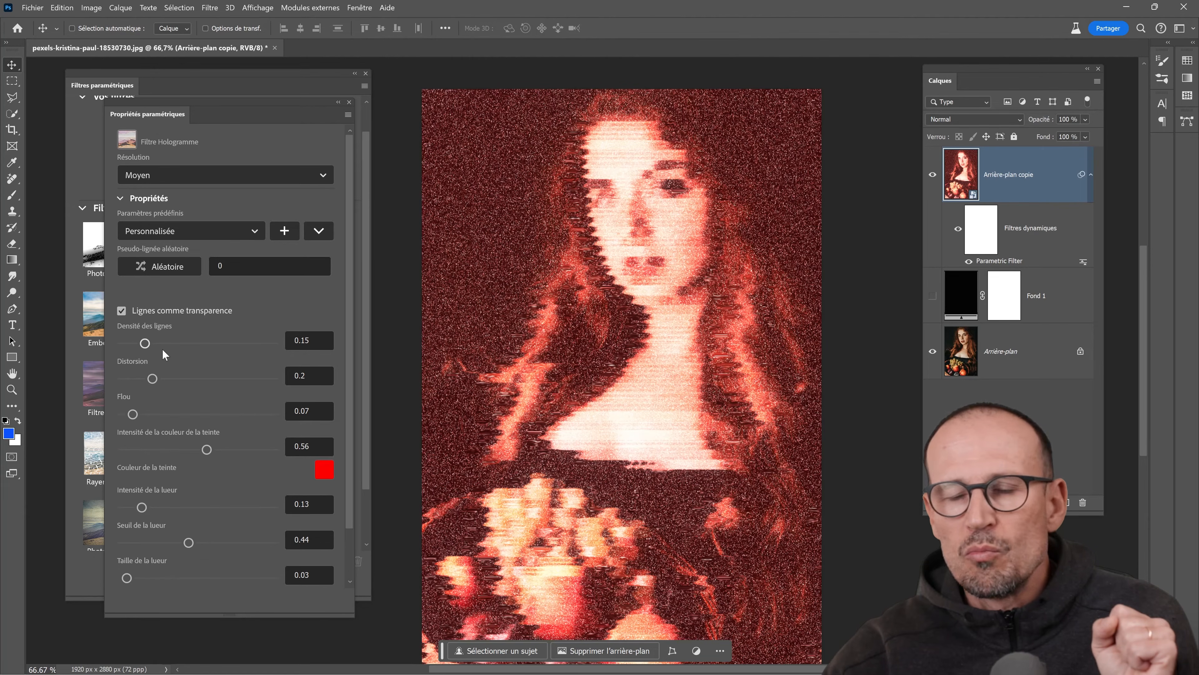
drag(153, 348, 183, 379)
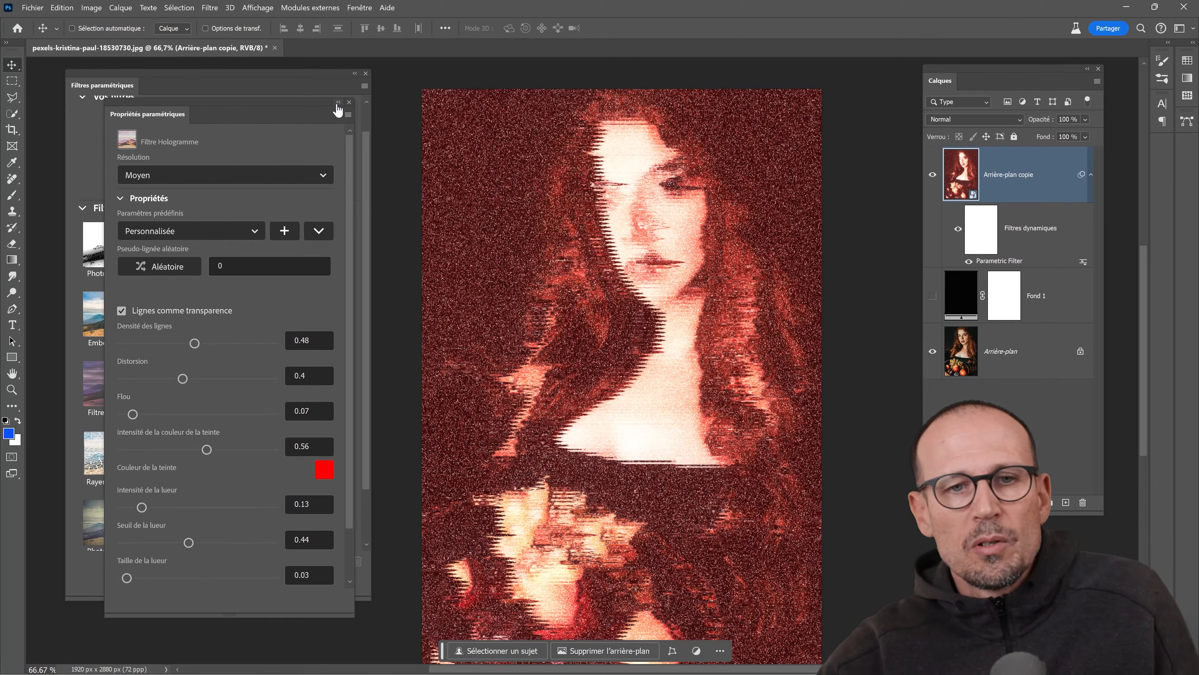
- Replace the hologram with the Couleur parametric filter and move its properties off the filter list
click(337, 104)
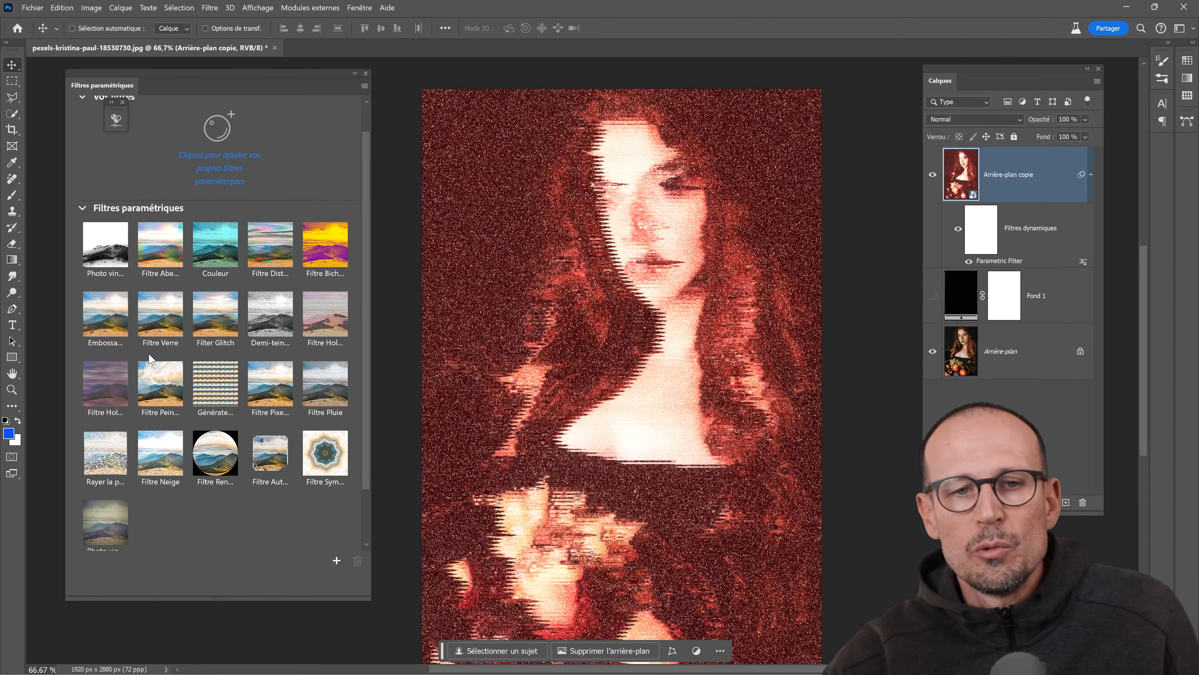
click(213, 243)
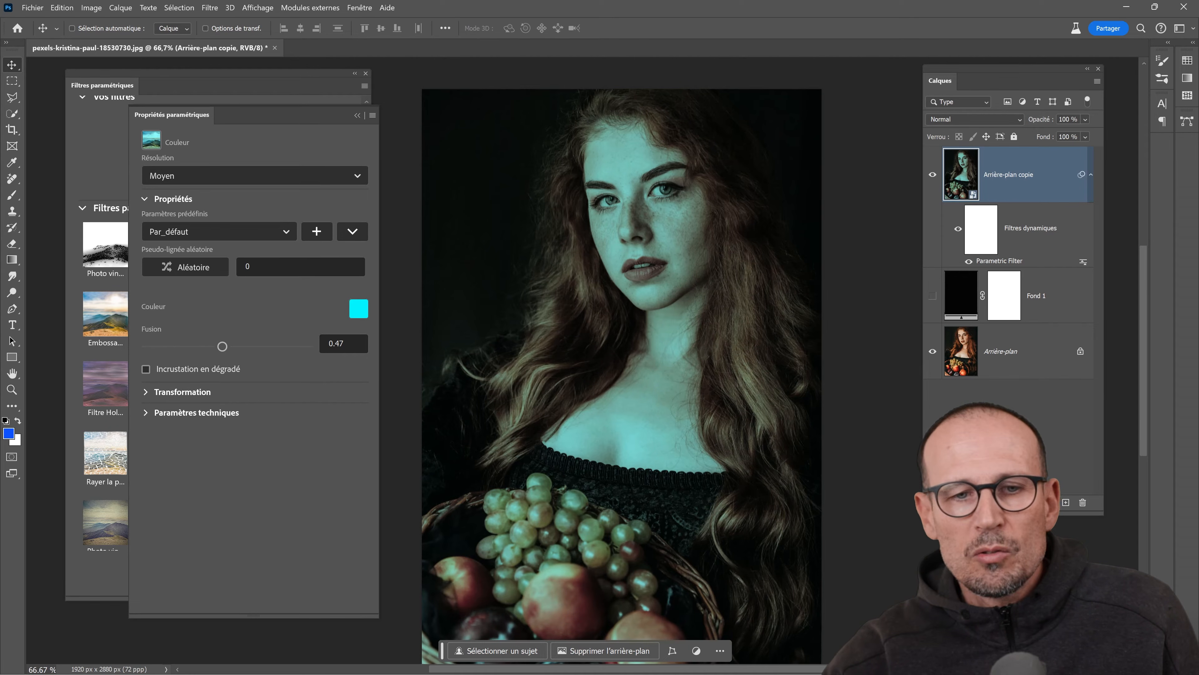
drag(284, 119, 542, 356)
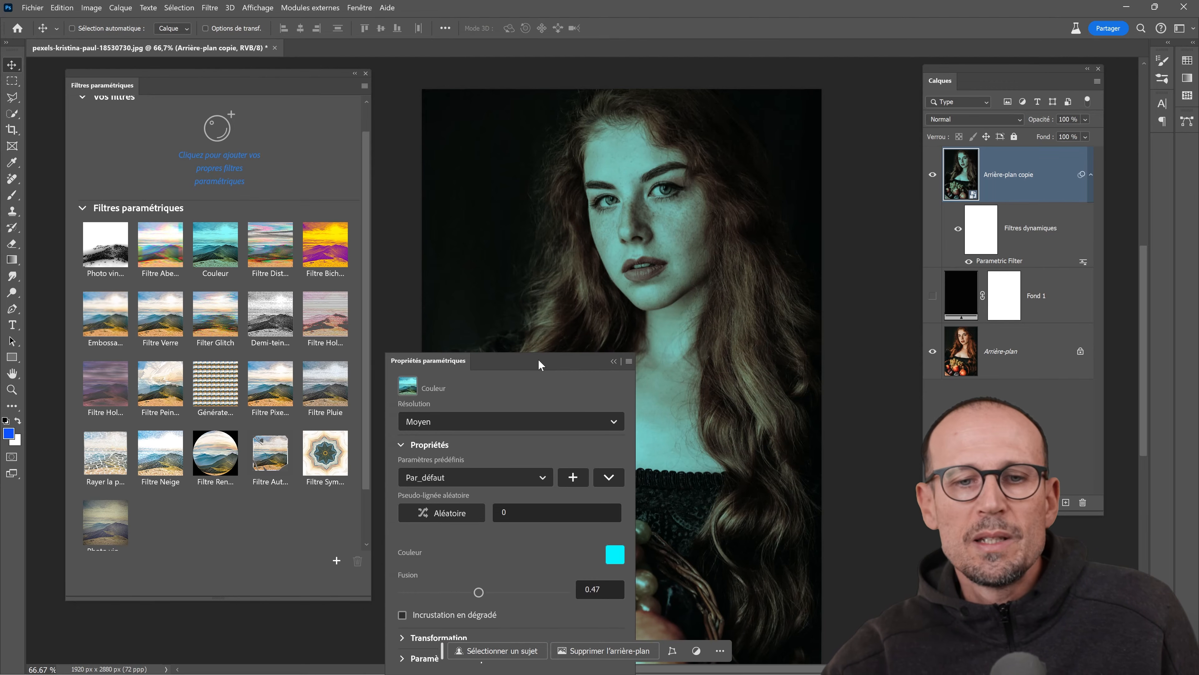
- Stack the Demi-teinte parametric filter over the Couleur filter and move its properties away from the portrait
click(273, 319)
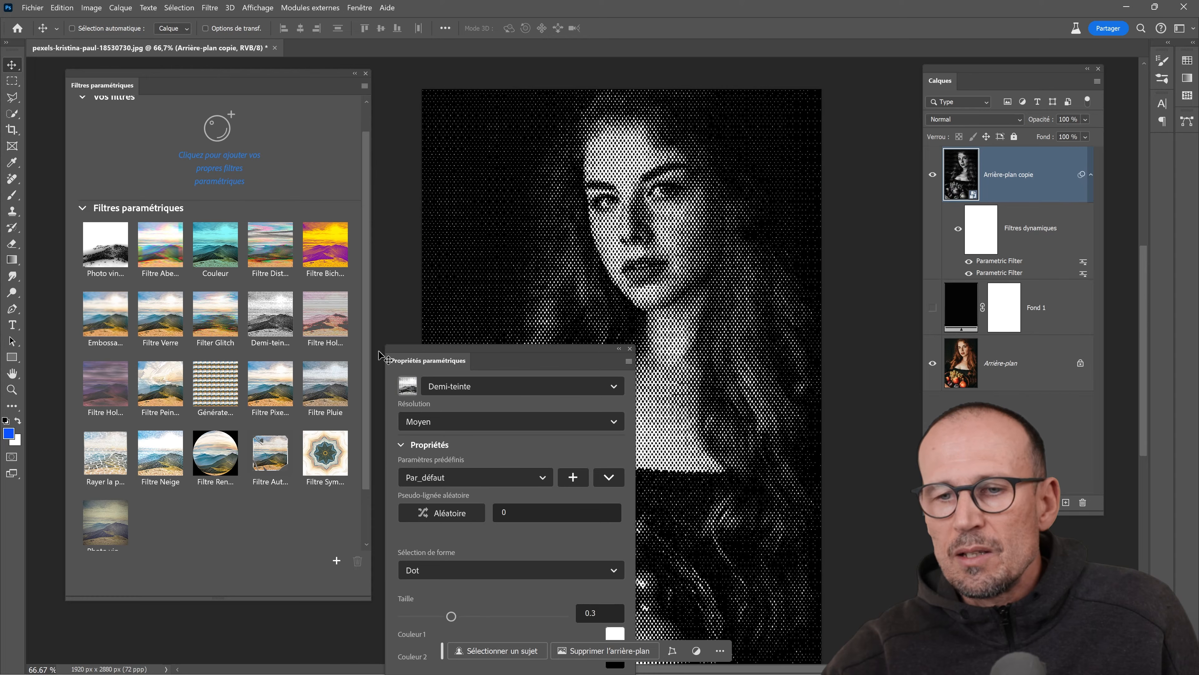
drag(529, 363, 268, 154)
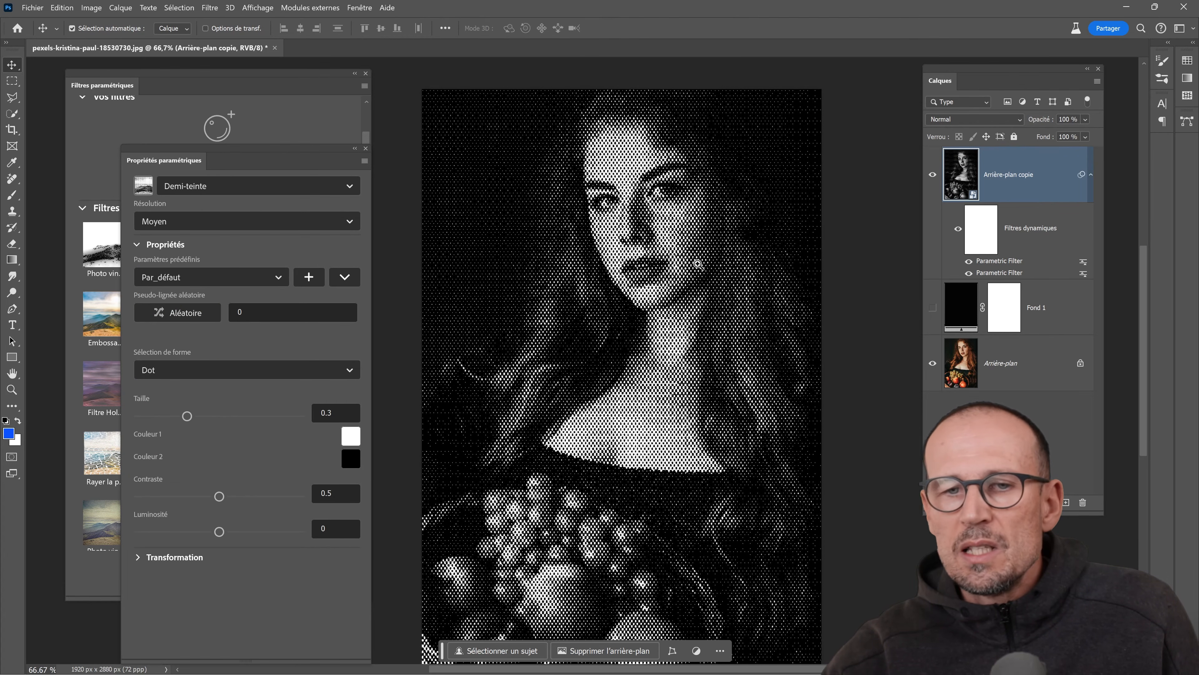
ctrl+click(682, 276)
alt+click(656, 280)
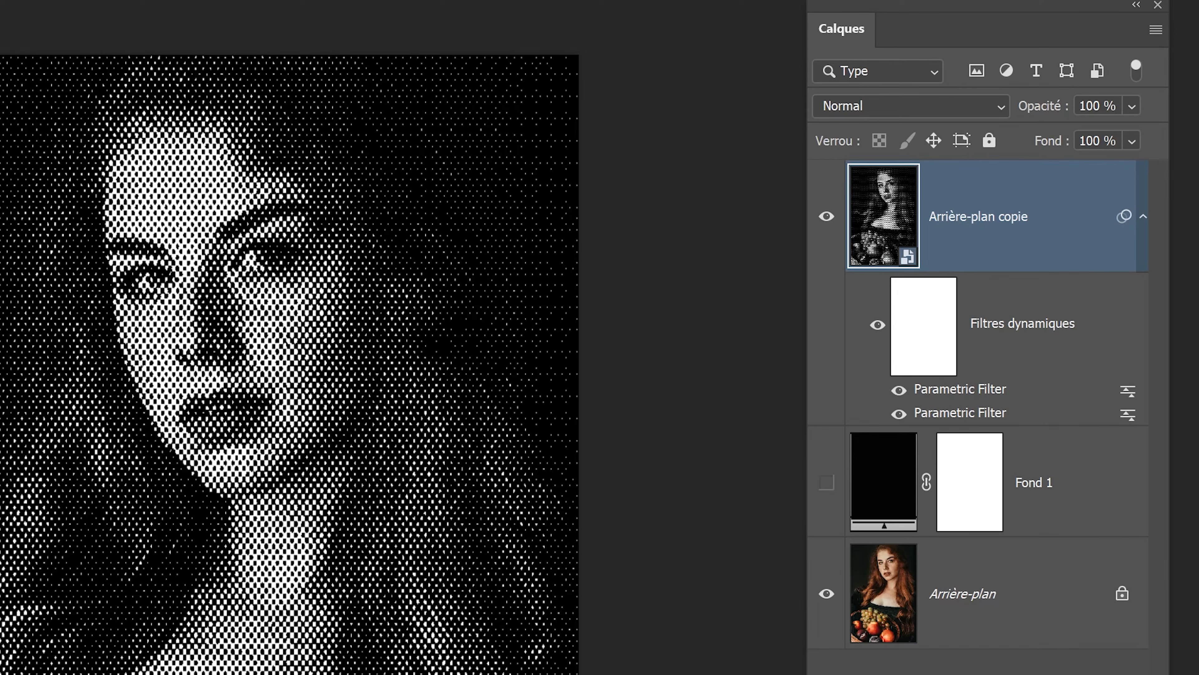
drag(0, 354, 0, 523)
click(899, 391)
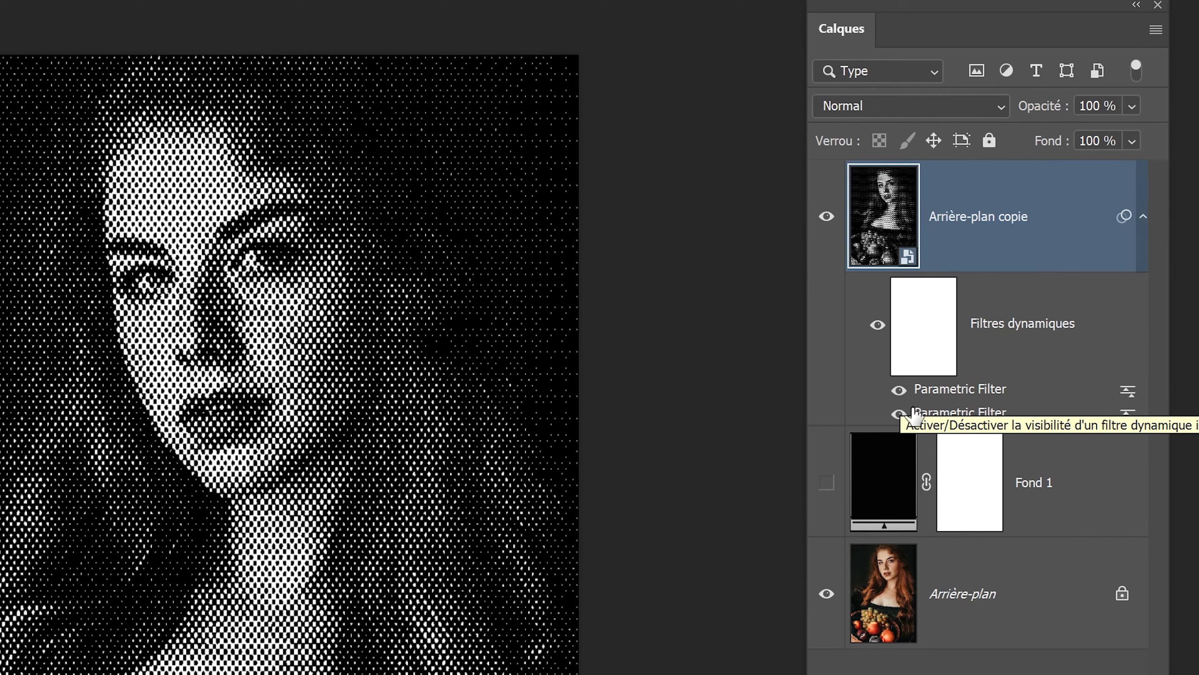
- Set the blending options of the upper Parametric Filter to Produit mode at 100% opacity
double_click(1129, 391)
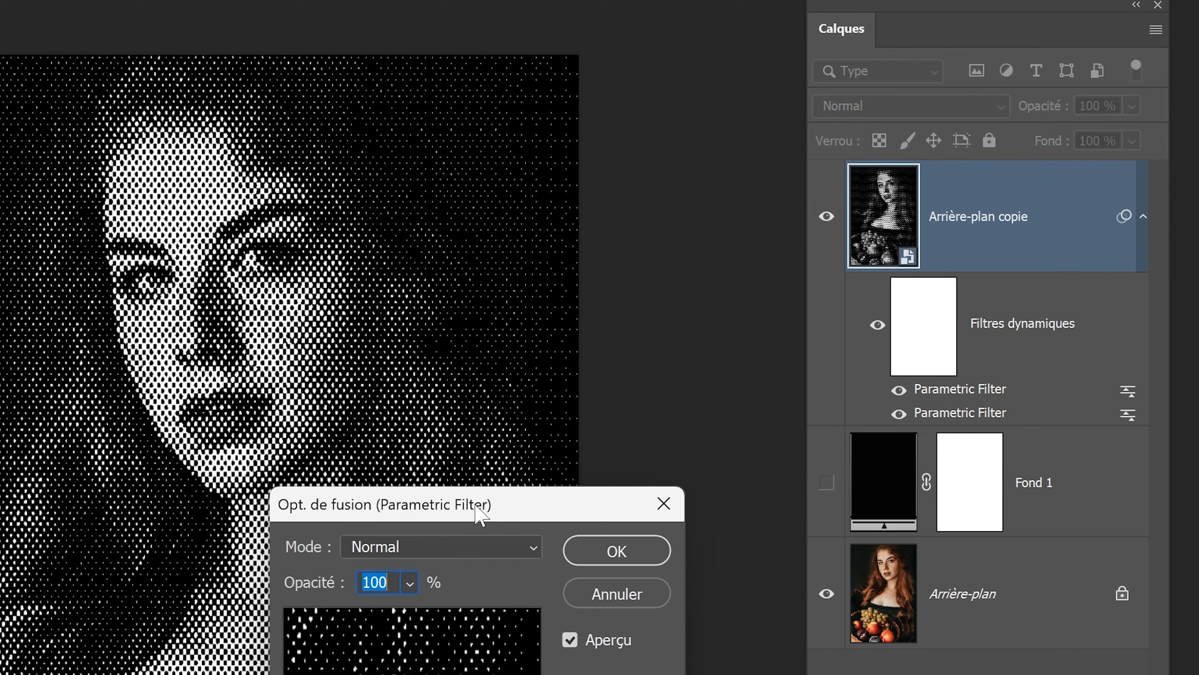
click(410, 584)
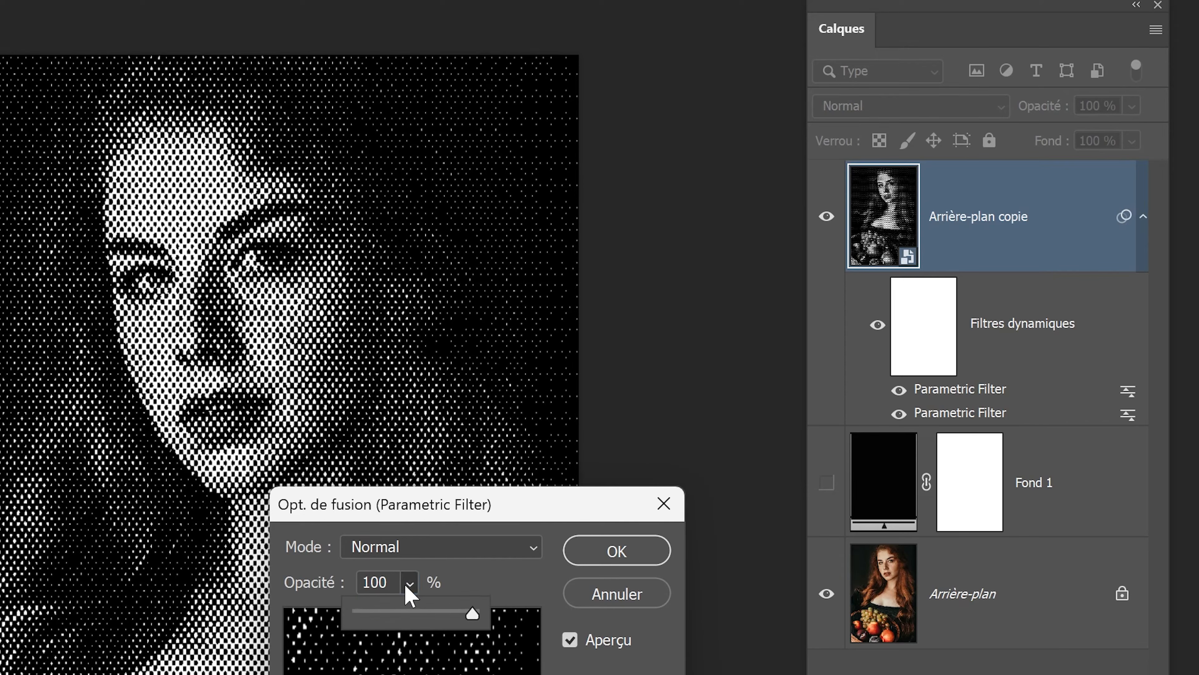
click(396, 611)
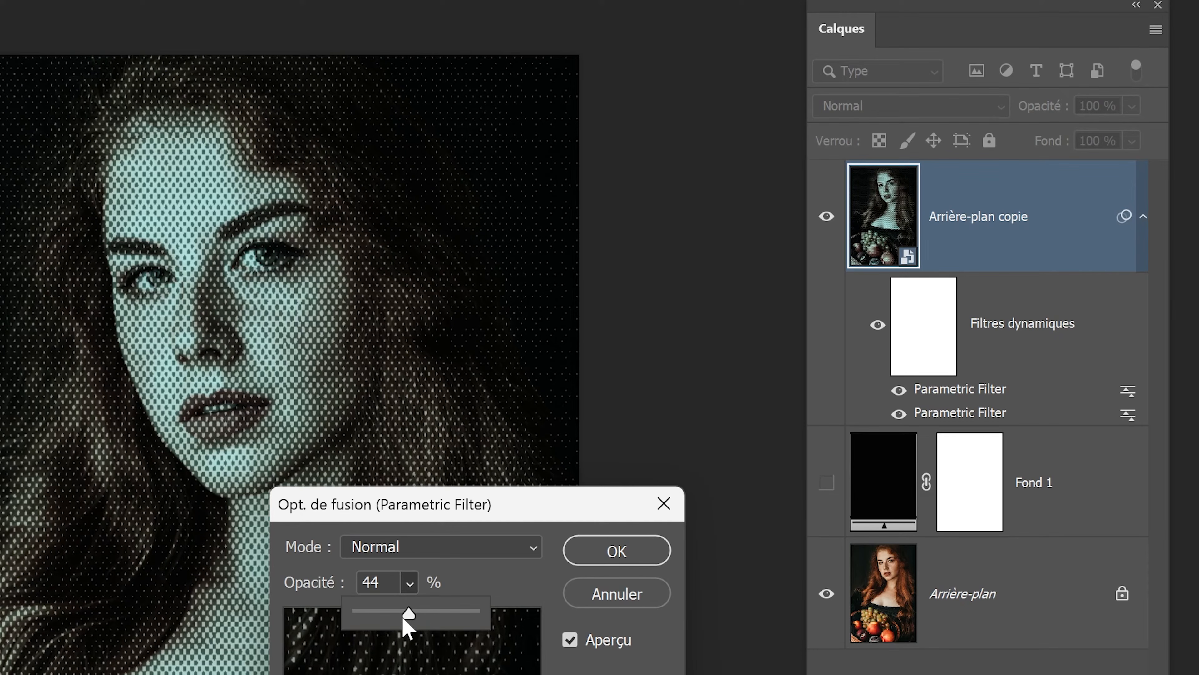
drag(404, 616, 488, 621)
click(460, 548)
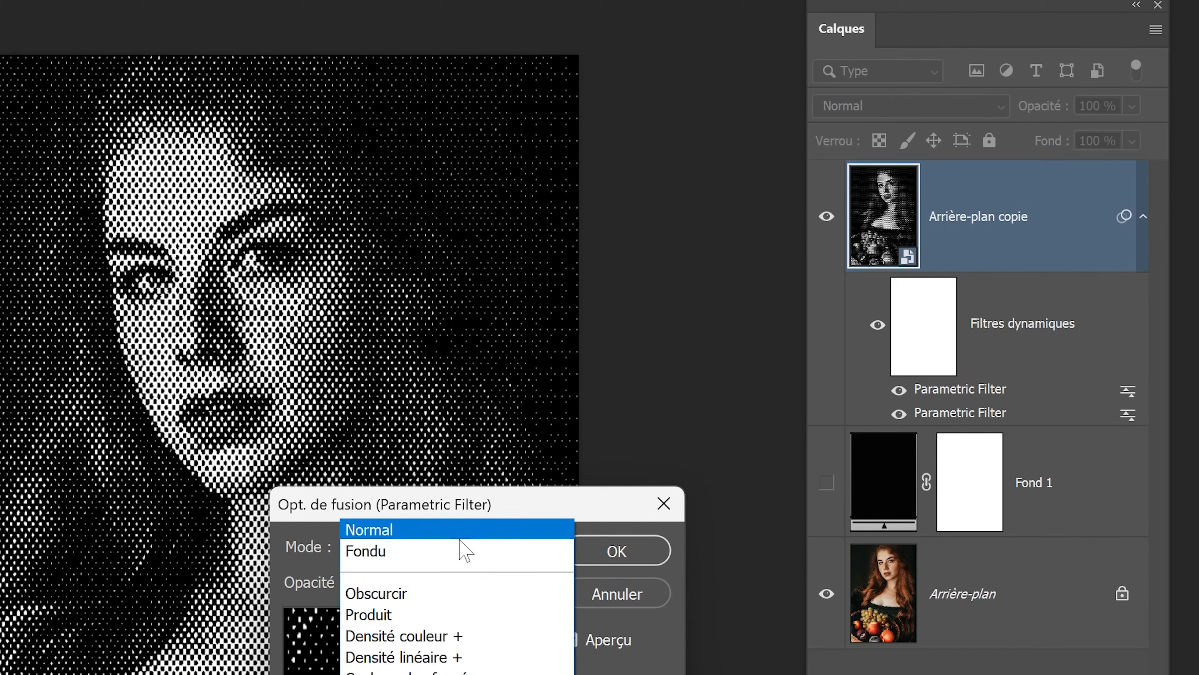
click(400, 617)
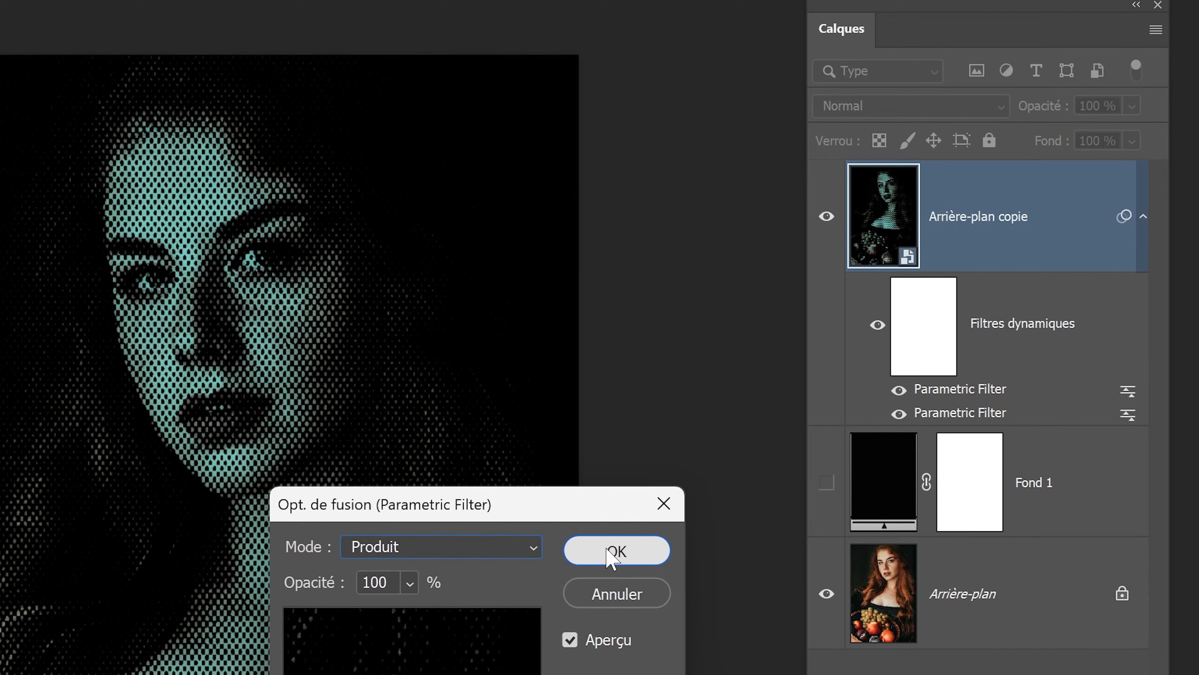
click(580, 553)
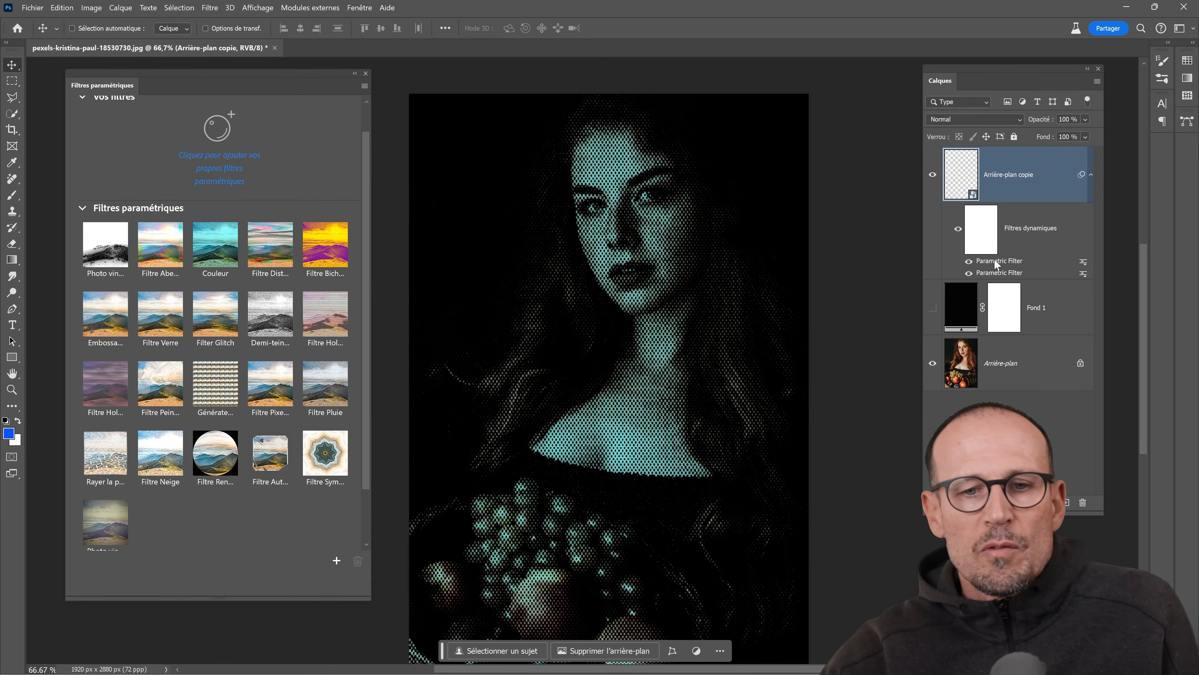
- Reopen the Demi-teinte filter's properties and switch its shape from Dot to Rayure
double_click(958, 389)
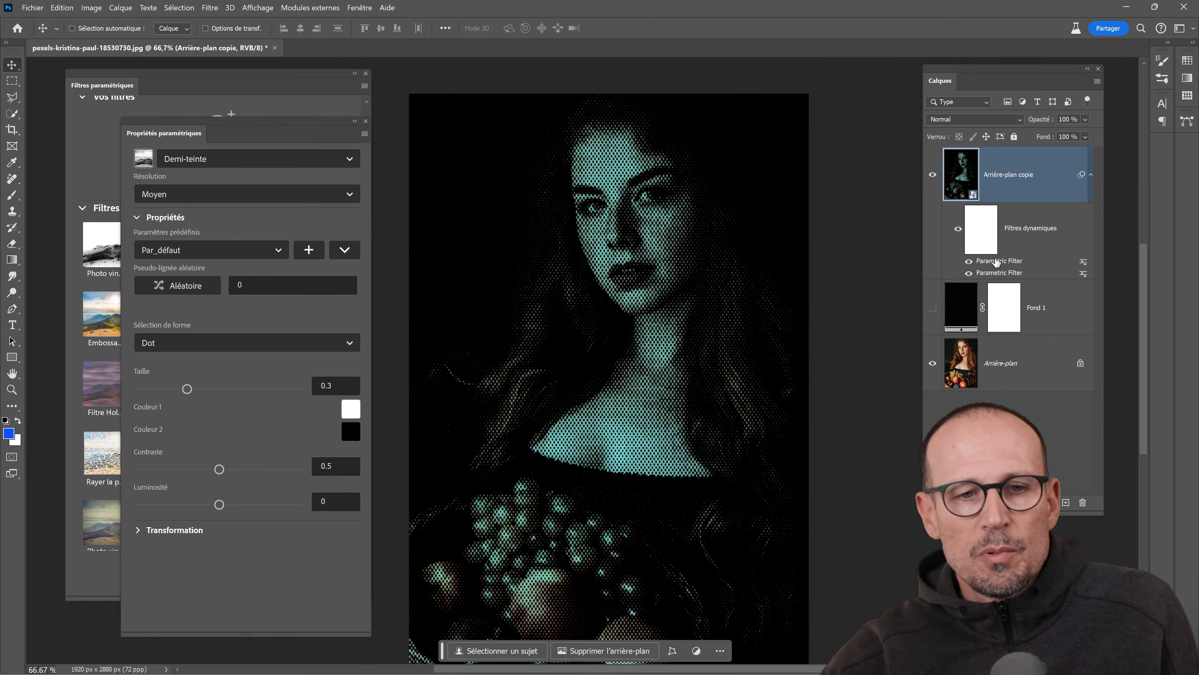
click(191, 343)
click(175, 385)
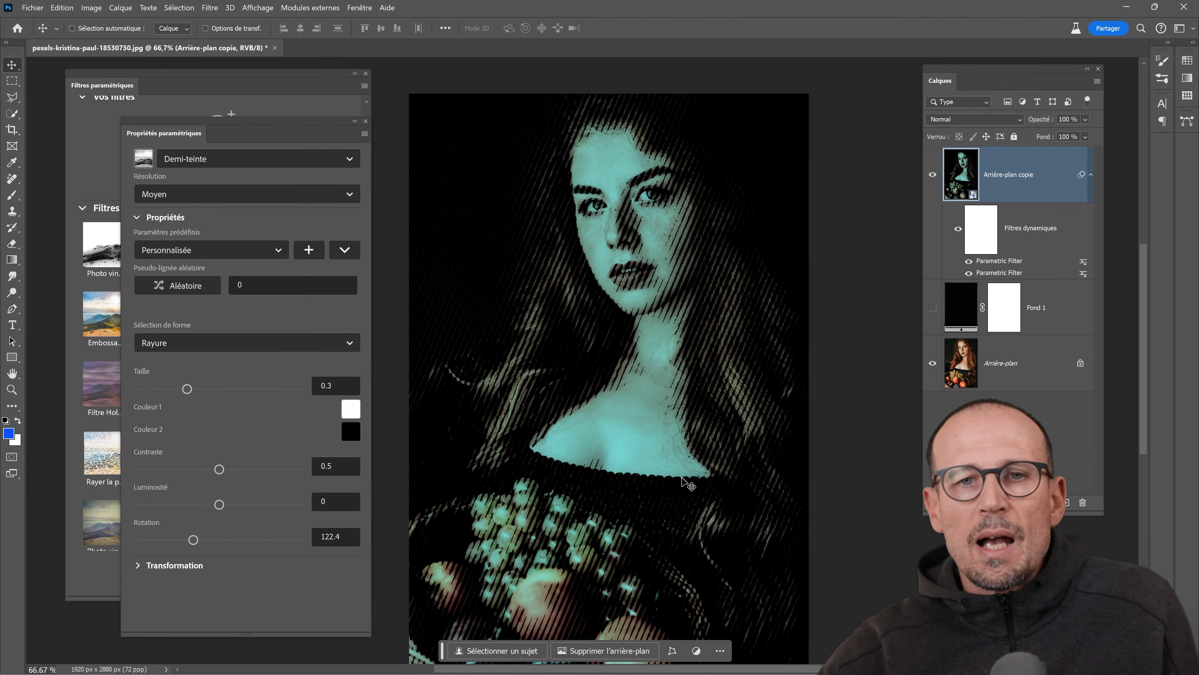
- Open the lower Parametric Filter, Couleur, and delete it from the layer's smart filters
double_click(991, 273)
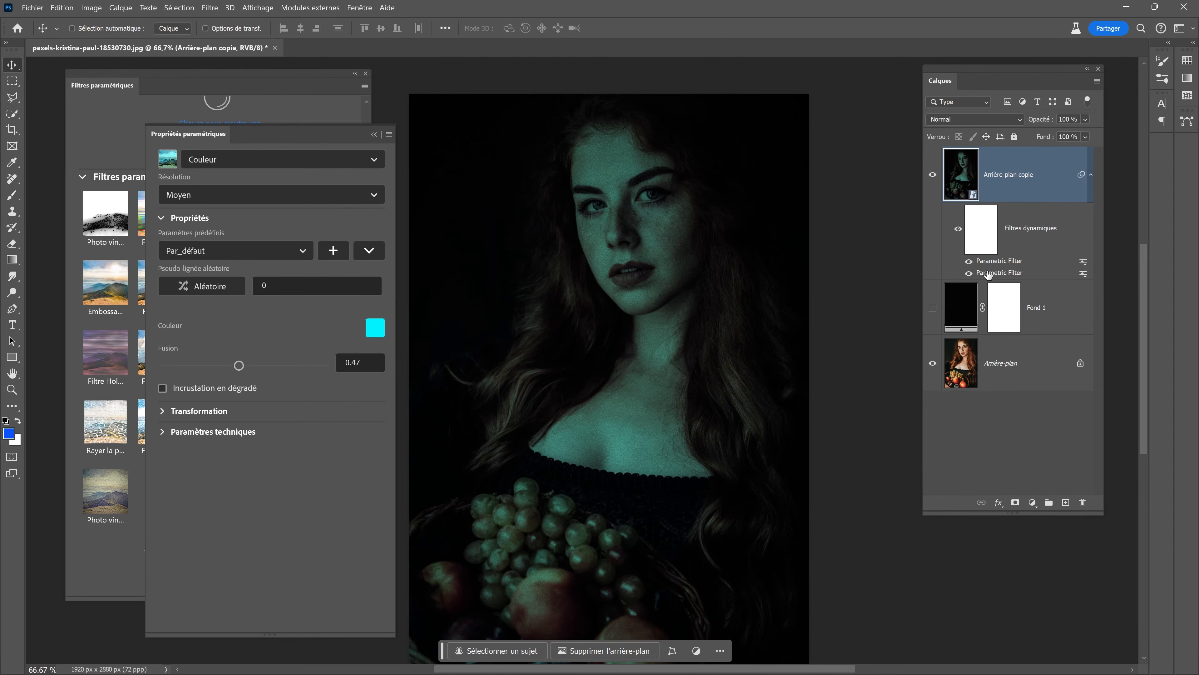
drag(988, 274, 1083, 501)
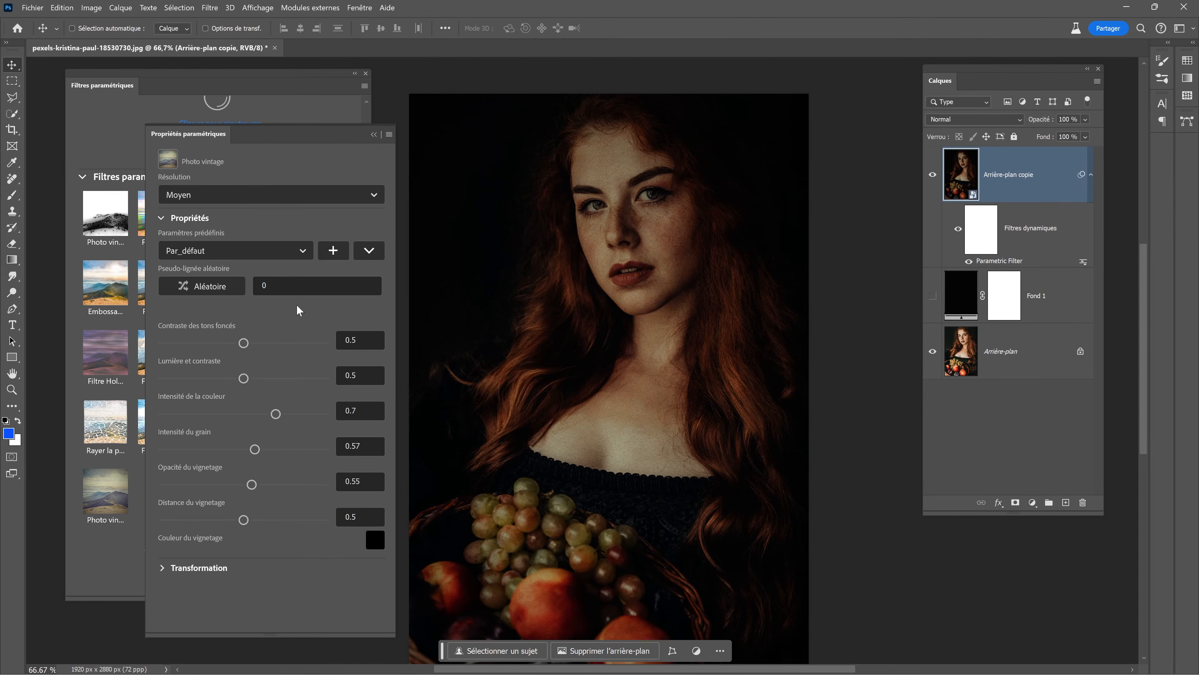
- Apply the Contraste moyen preset to the Photo vintage filter, keeping its resolution at Moyen
click(244, 192)
click(232, 241)
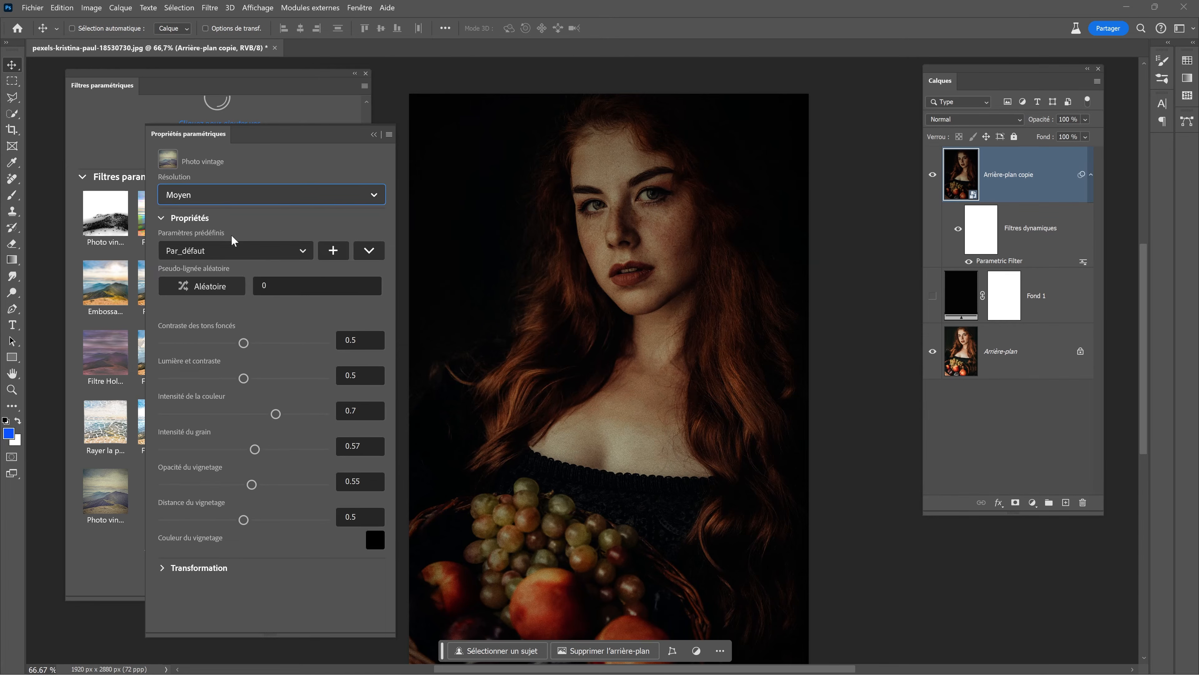
click(226, 257)
click(220, 311)
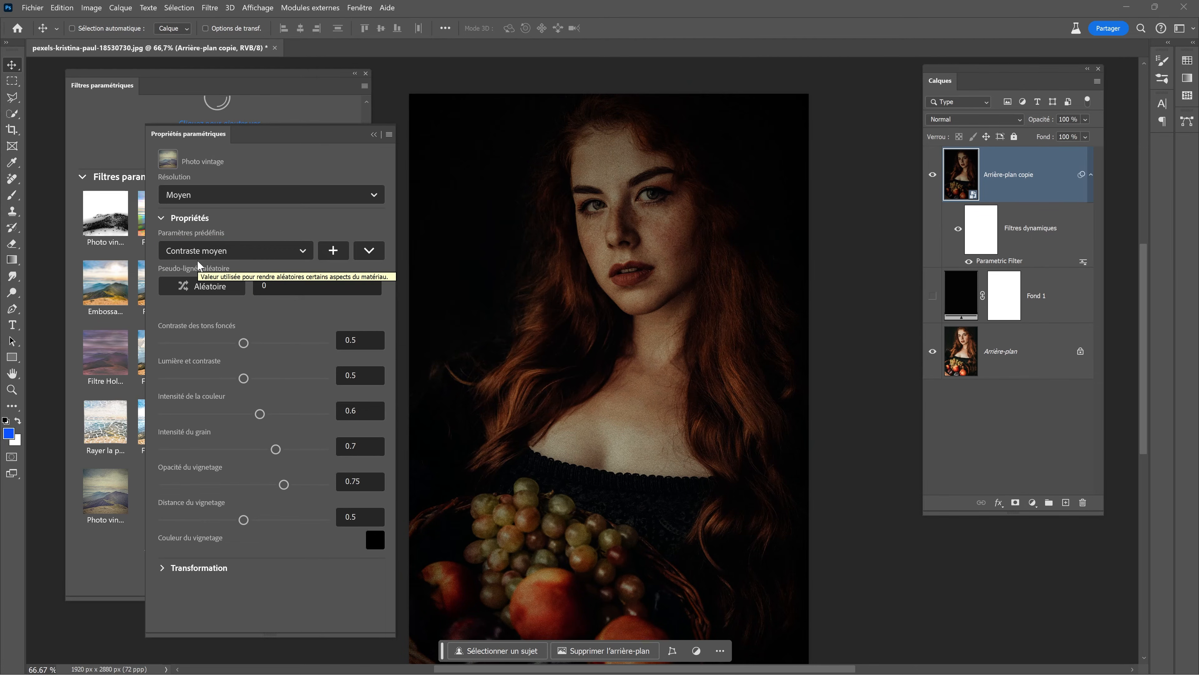
- Inspect the grain on the face close up and set the Photo vintage filter's resolution to Ultra
ctrl+click(655, 251)
ctrl+click(631, 217)
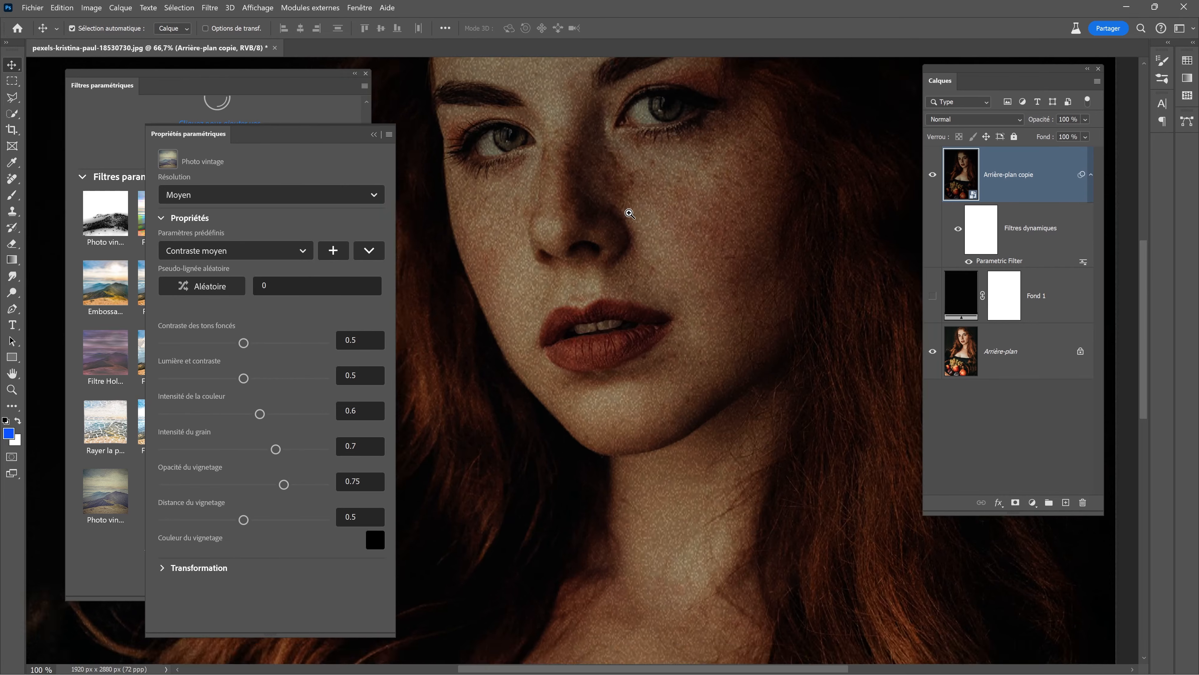
ctrl+click(629, 214)
drag(629, 227, 635, 385)
click(222, 198)
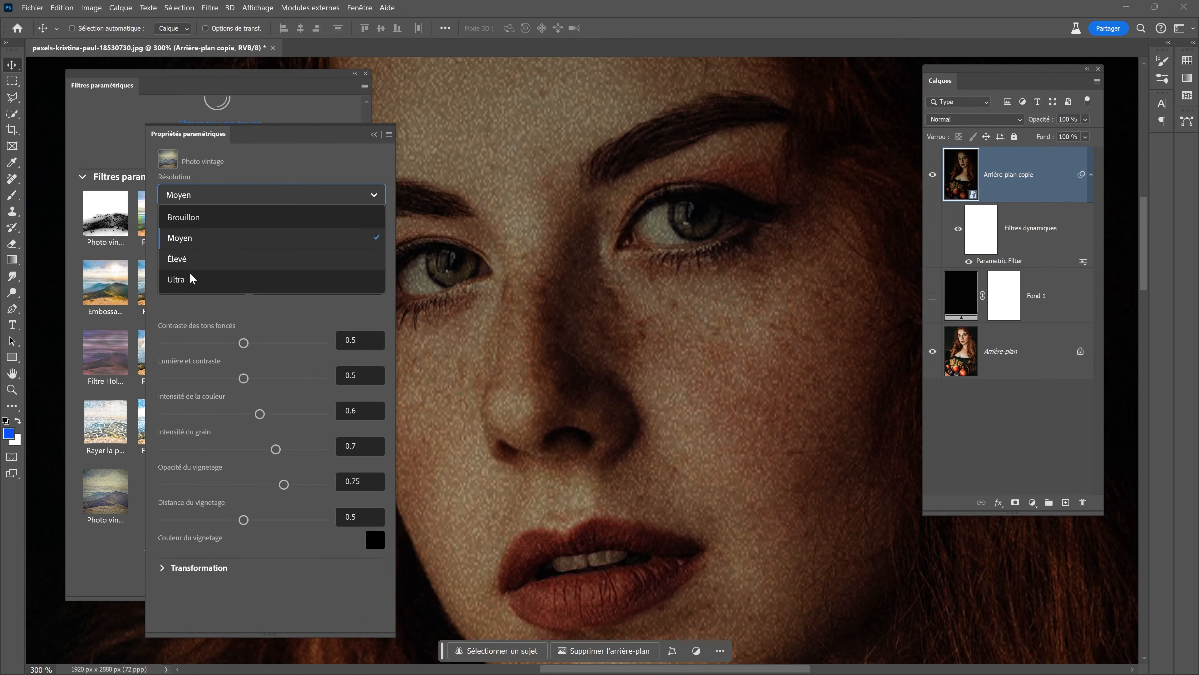
click(185, 286)
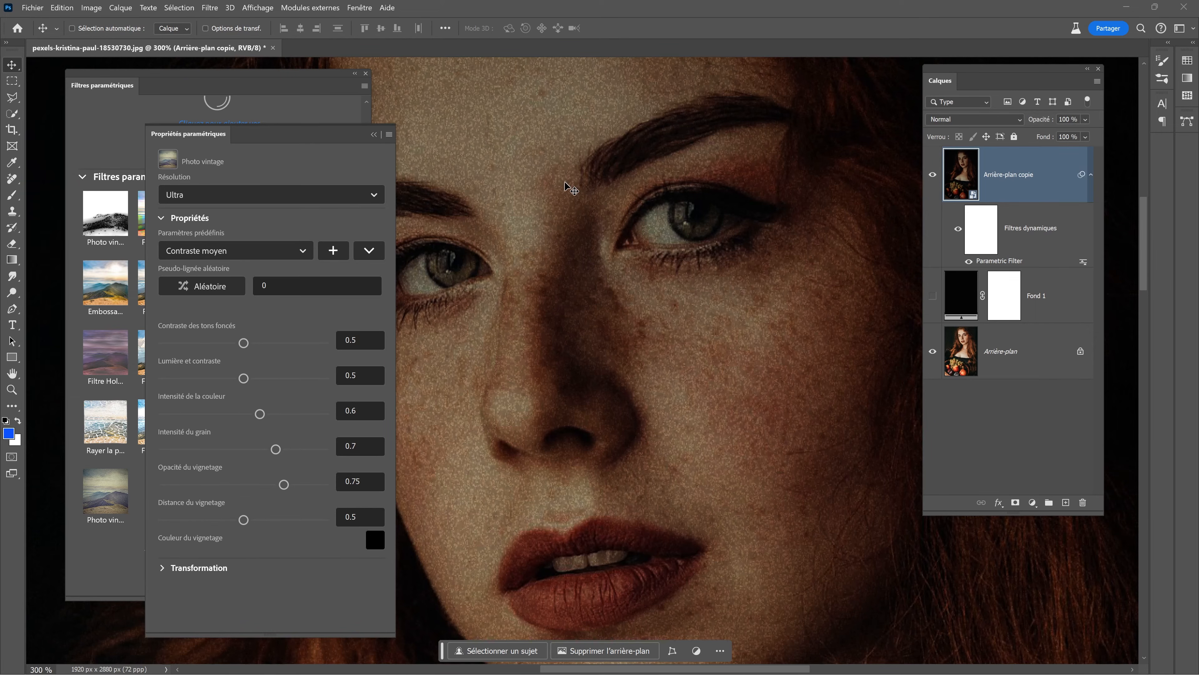
- Bring the Vos filtres section into view, and download the free Stretch Polyamide Fabric material as SBSAR from Adobe Substance 3D Assets in the browser
click(295, 81)
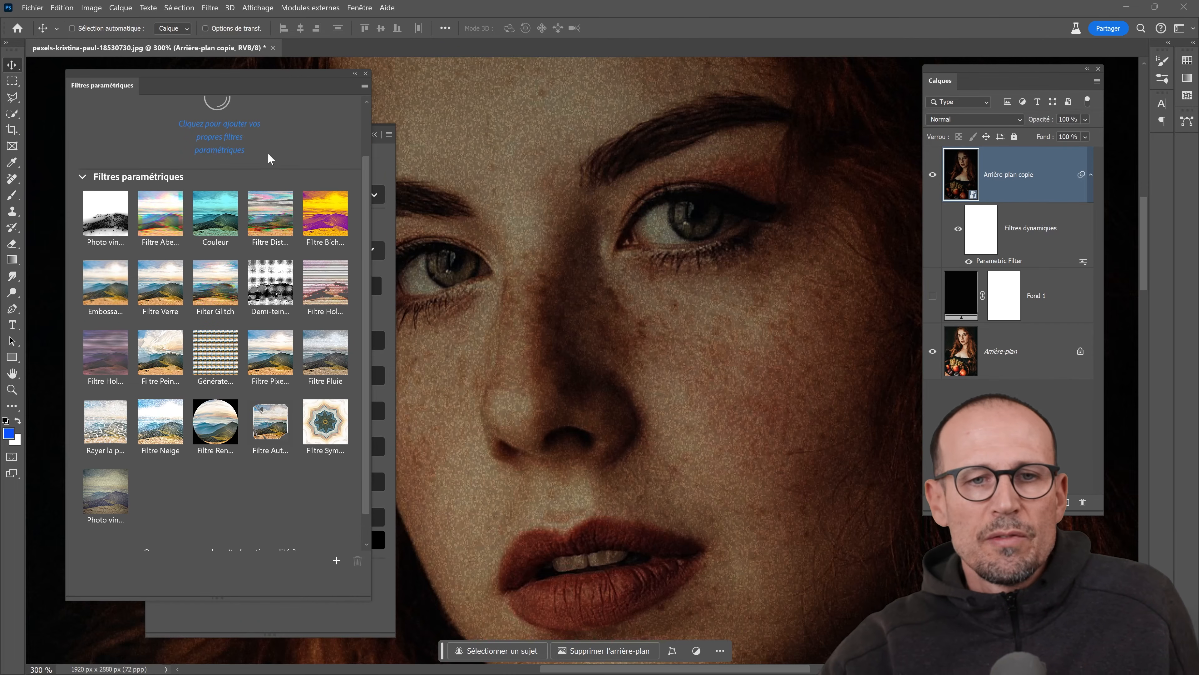
scroll(268, 153, up, 2)
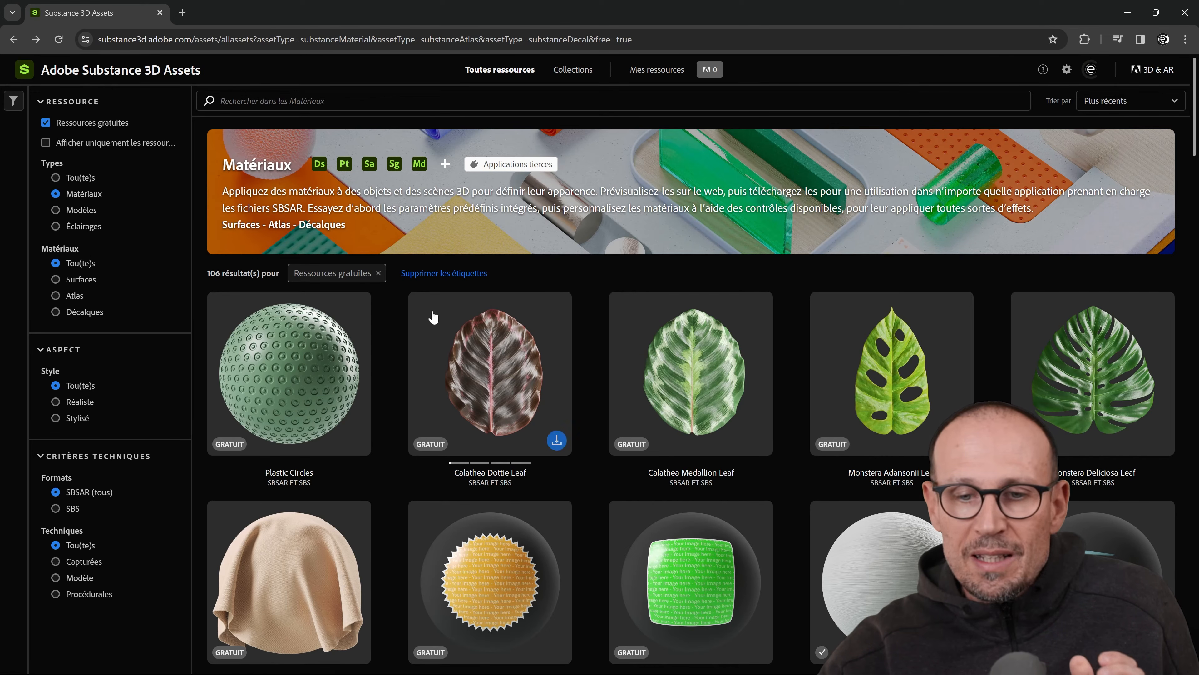
scroll(565, 372, down, 1)
drag(548, 371, 406, 367)
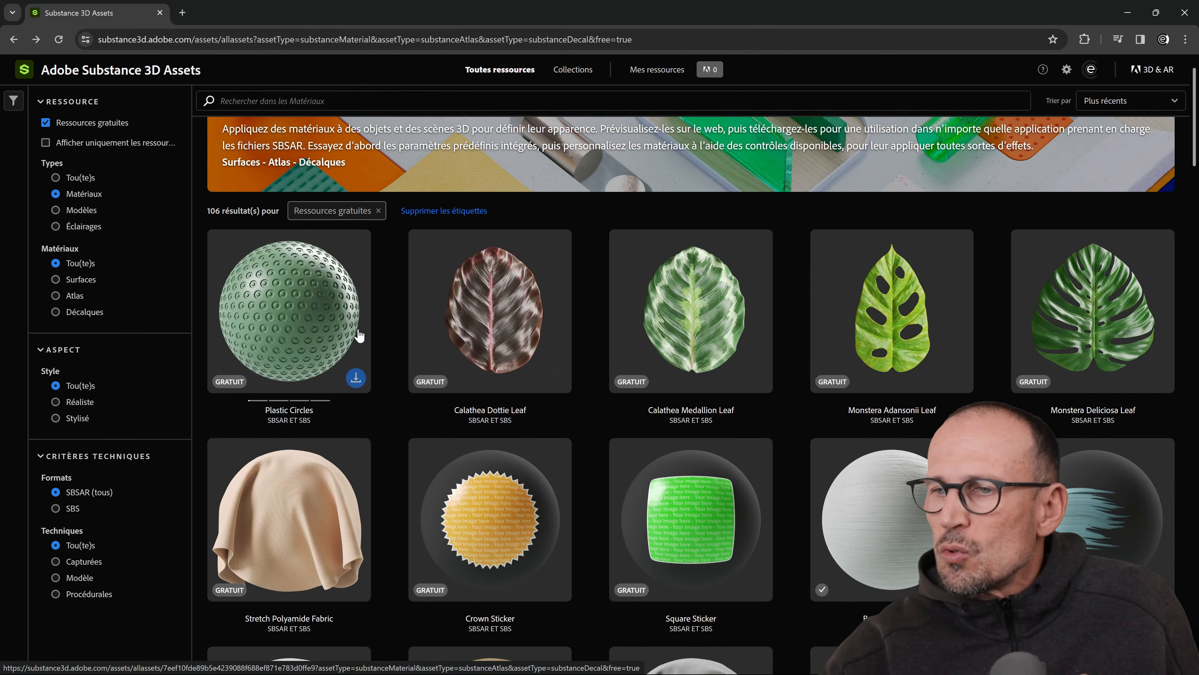
scroll(359, 314, down, 6)
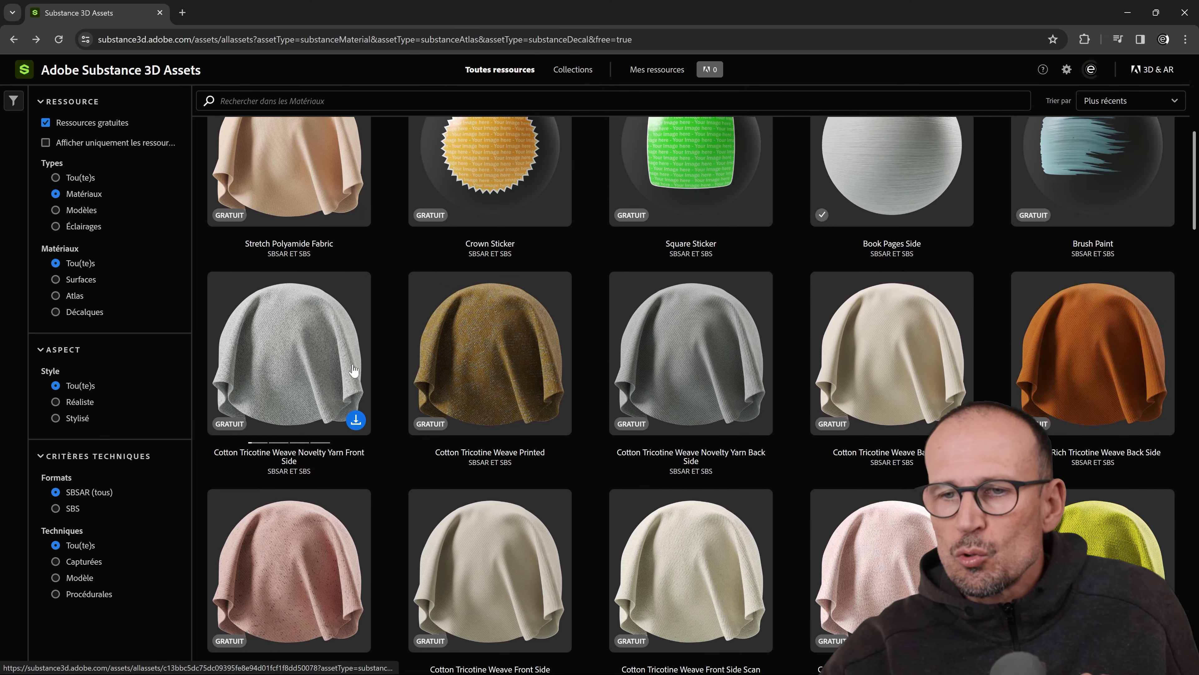
scroll(273, 290, up, 3)
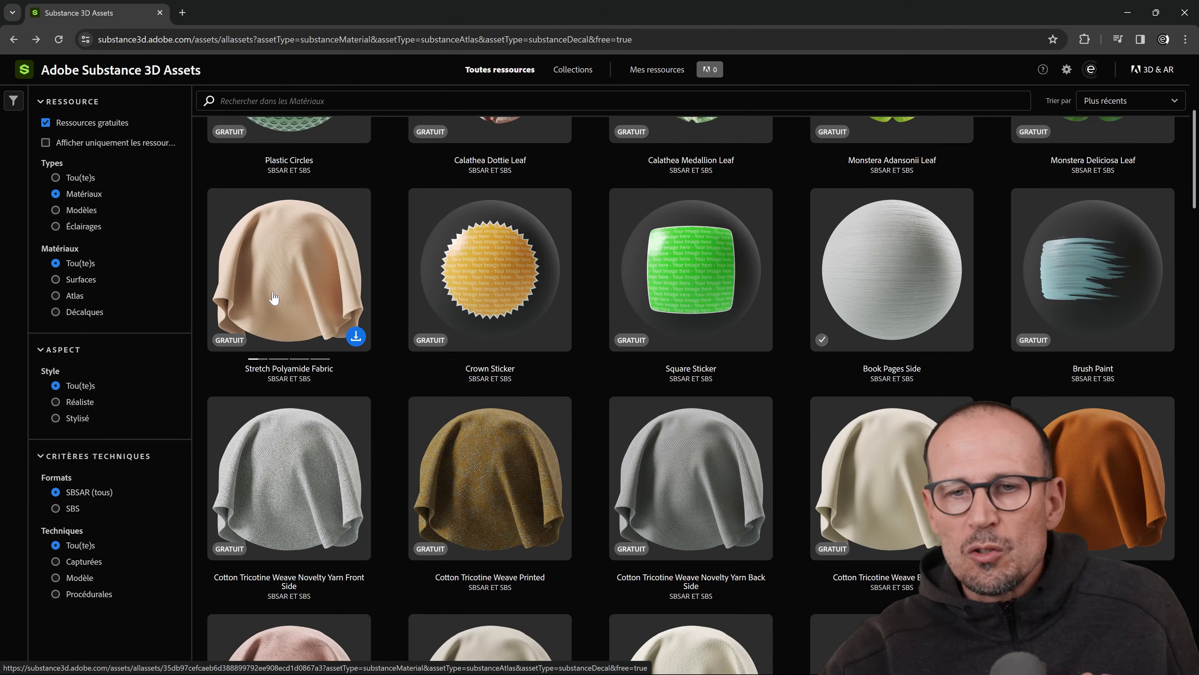
click(272, 290)
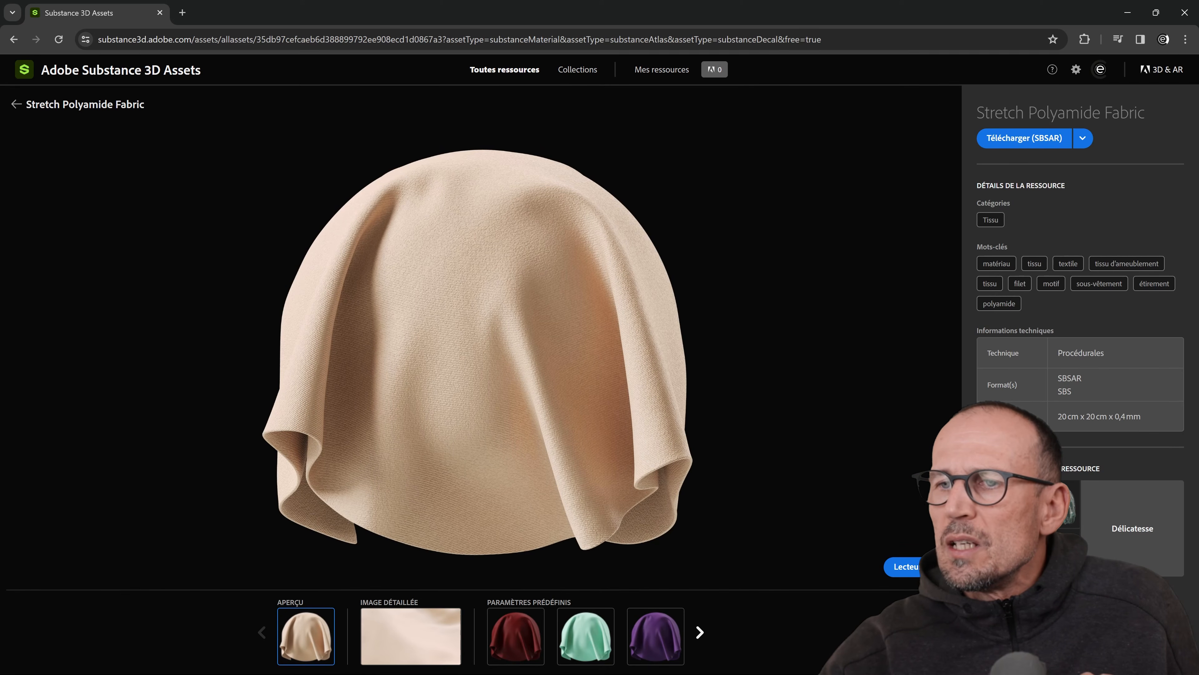
click(1024, 138)
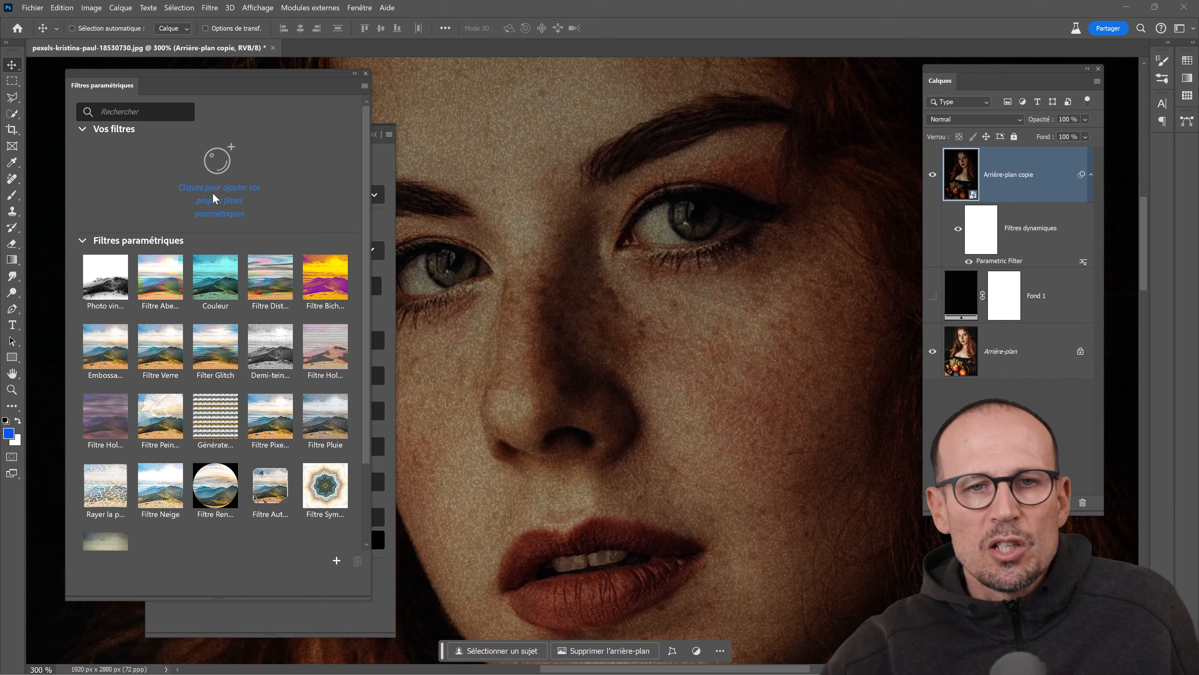
- Import stretch_polyamide_fabric.sbsar into Vos filtres in Photoshop and apply it to the Arrière-plan copie layer
click(213, 195)
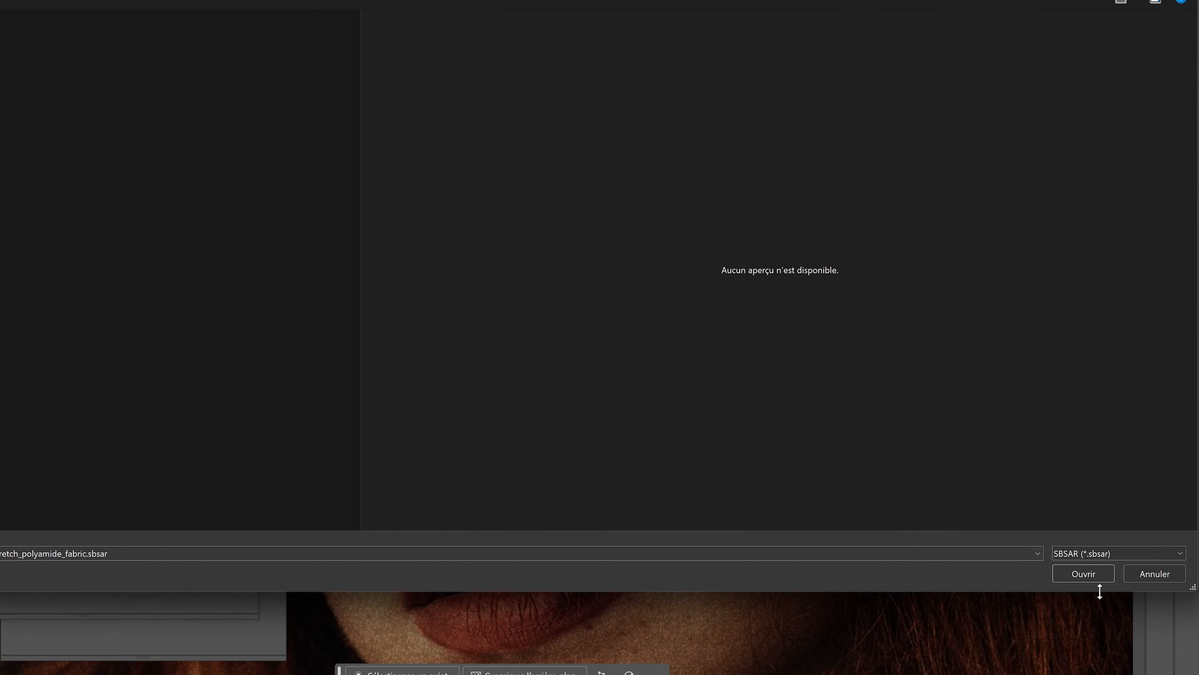
click(1094, 579)
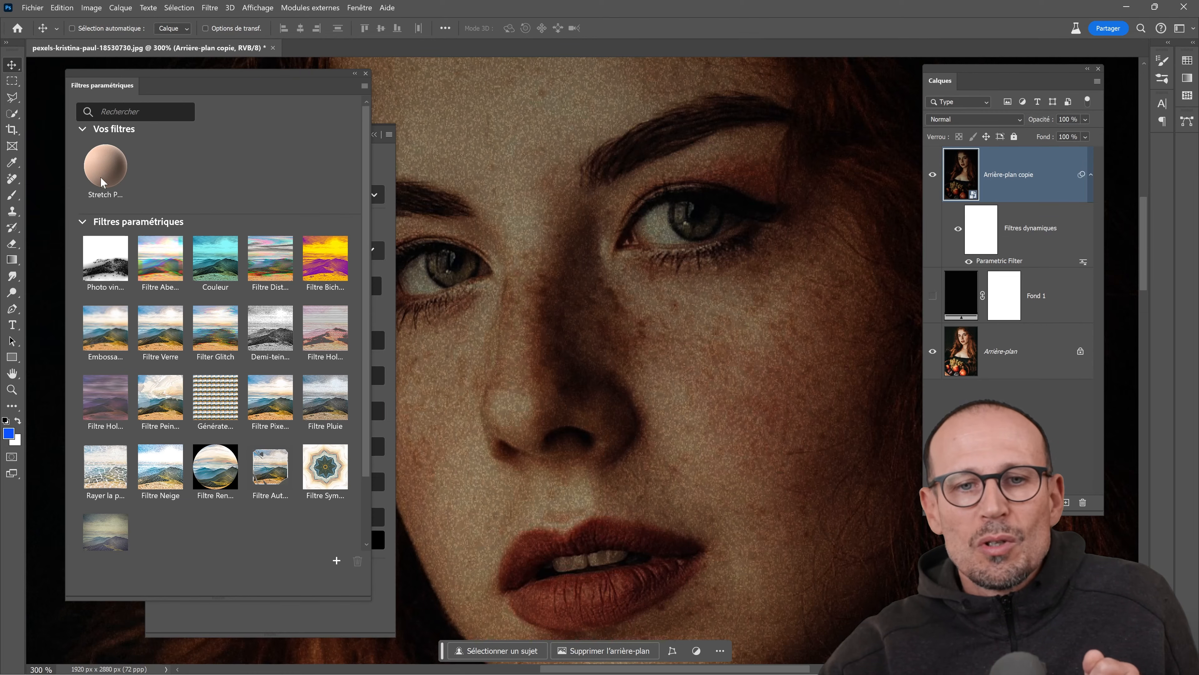
drag(258, 75, 262, 62)
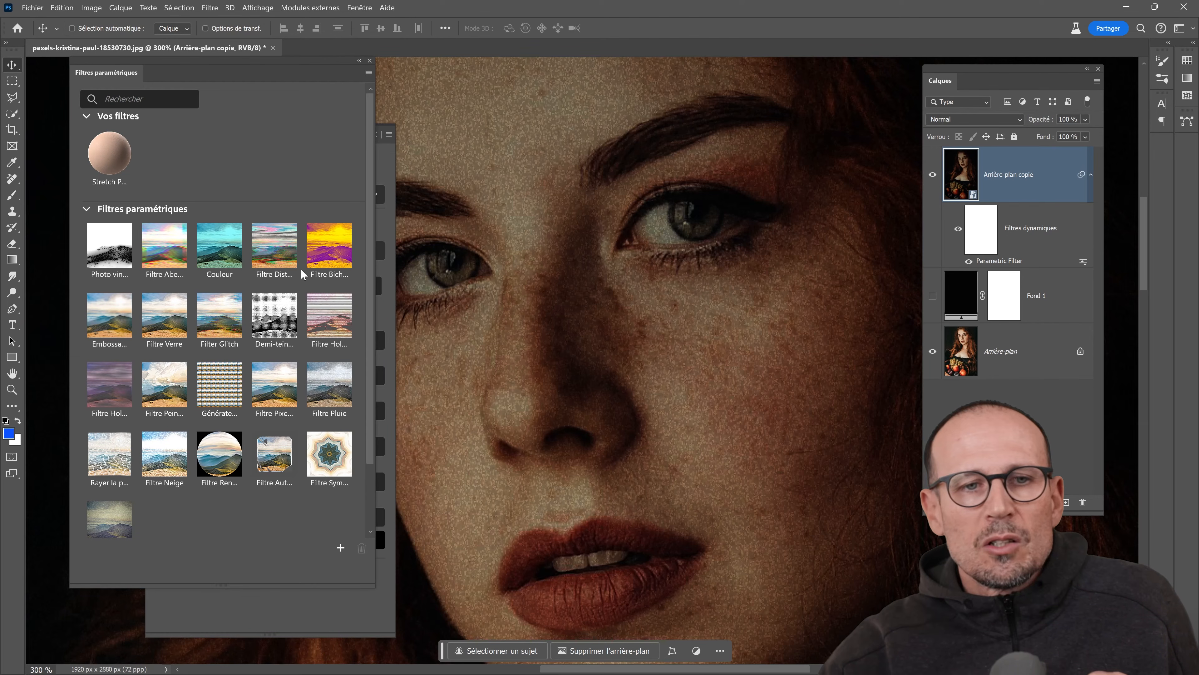
click(110, 153)
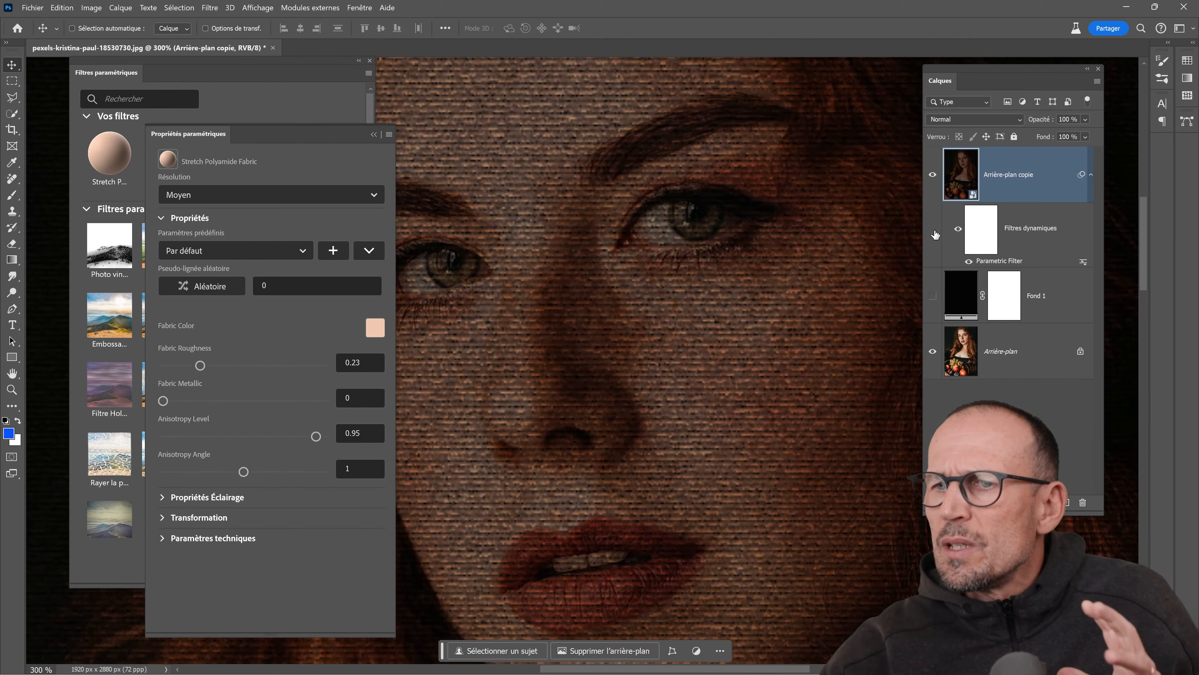
- Set the fabric filter's blending mode to Normal and view the whole fabric-covered image
double_click(1083, 261)
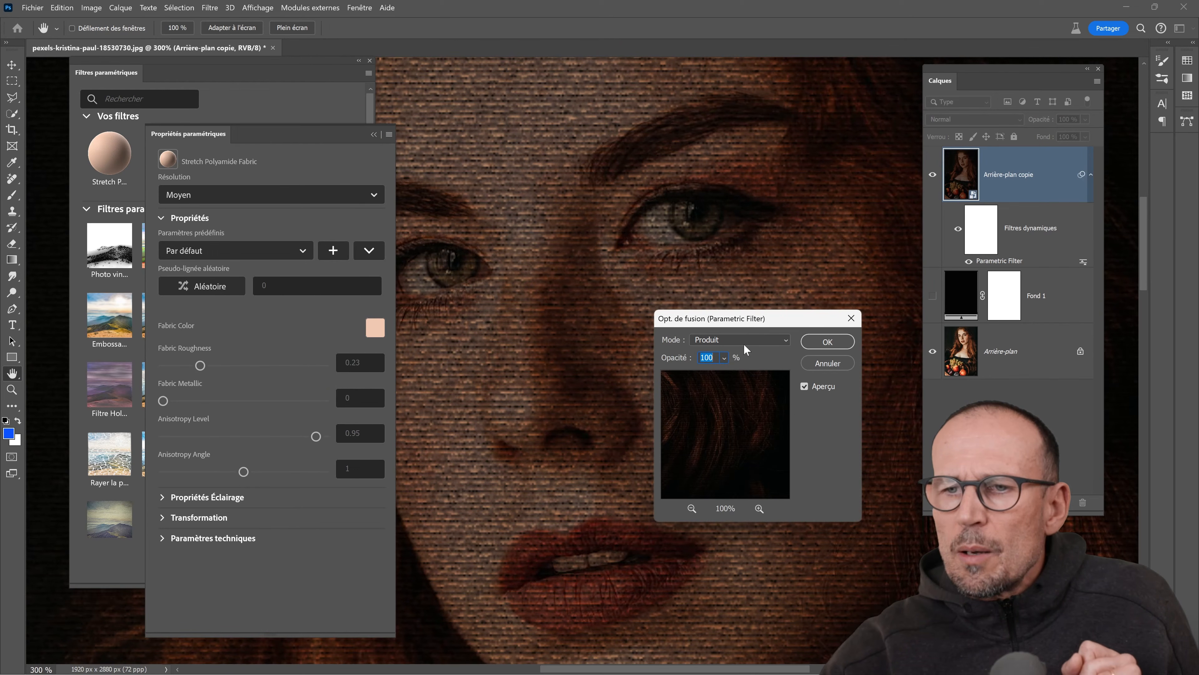
click(728, 335)
click(722, 333)
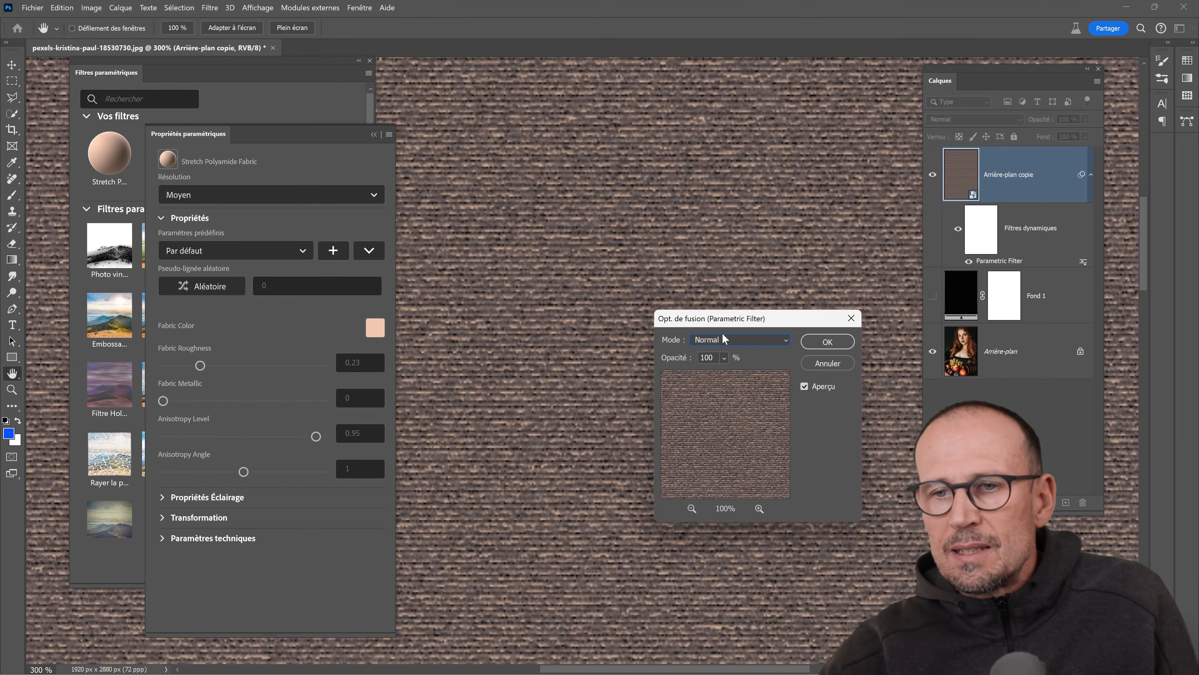
click(812, 347)
alt+click(682, 321)
alt+click(683, 323)
alt+click(658, 262)
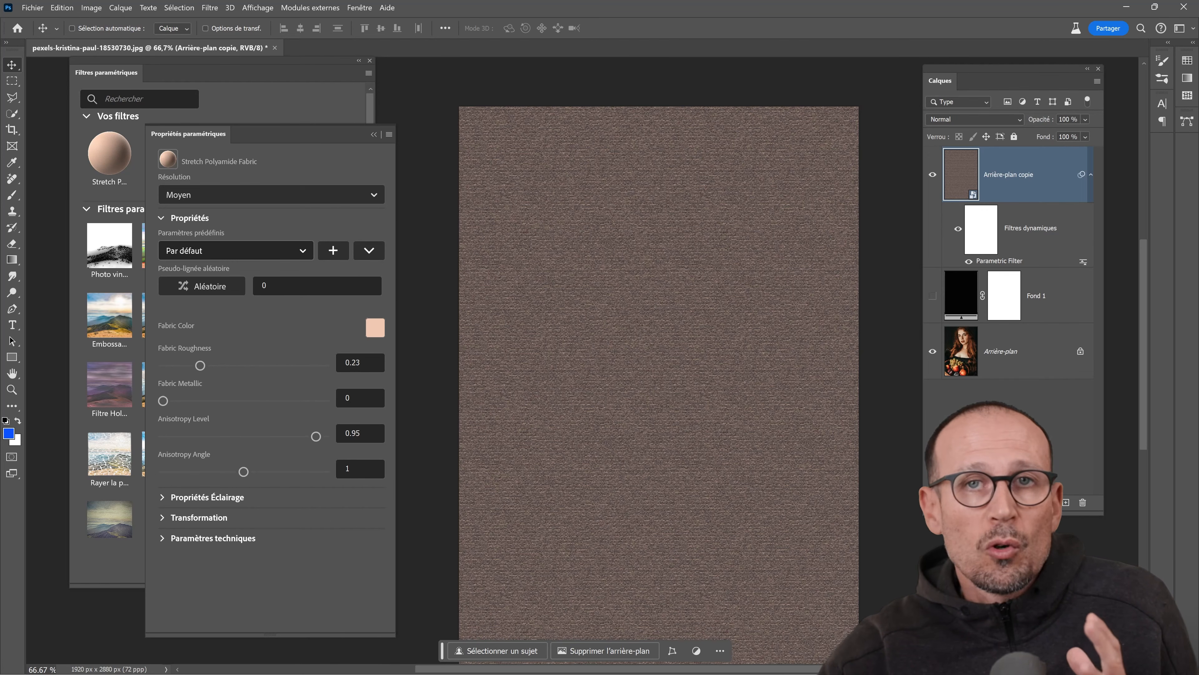
- Move the fabric properties aside and set the filter's blending mode to Superposition at 100% opacity
drag(300, 142, 339, 123)
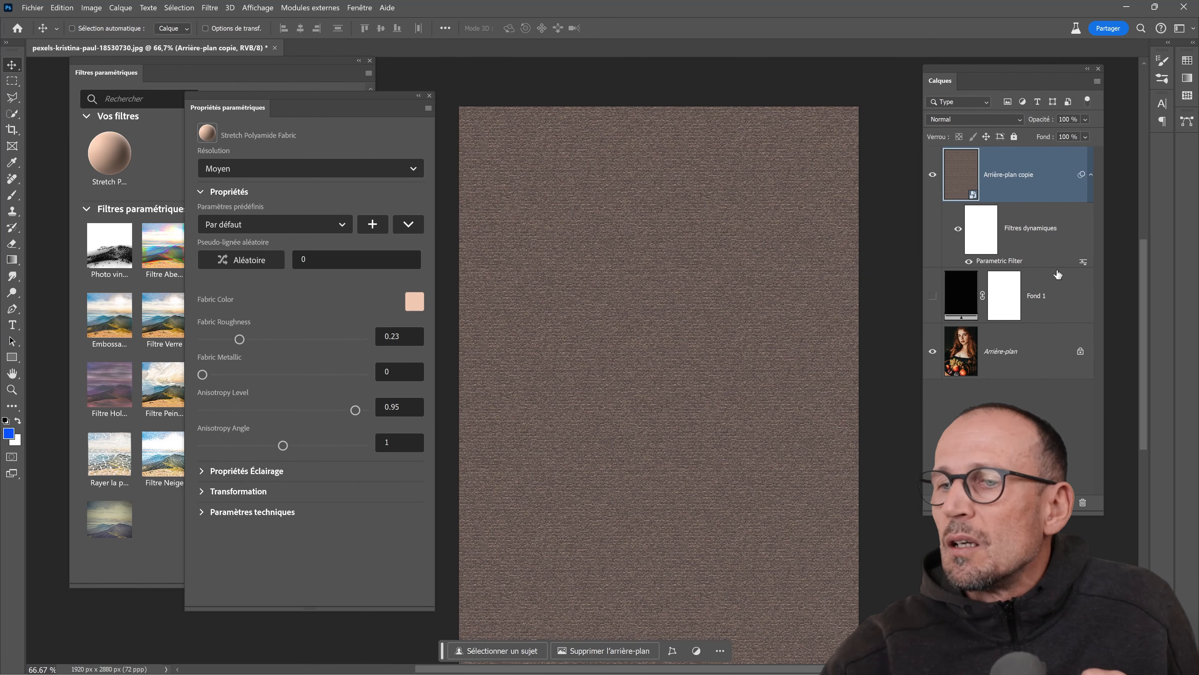
double_click(1084, 264)
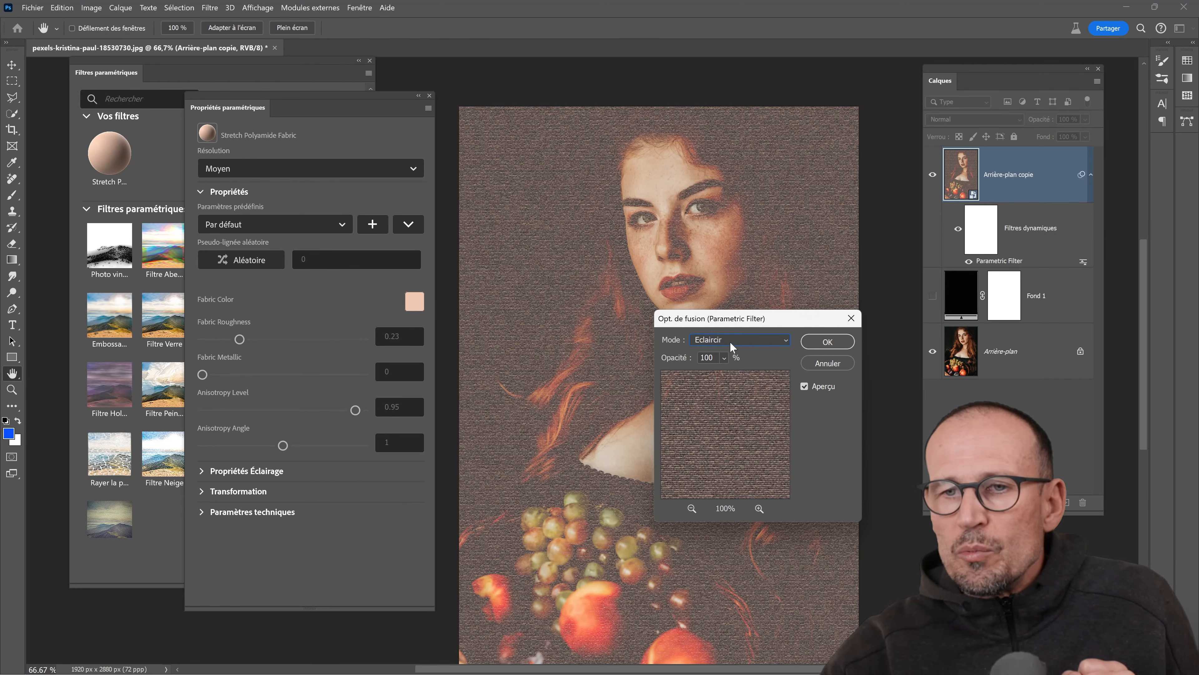
scroll(733, 344, down, 1)
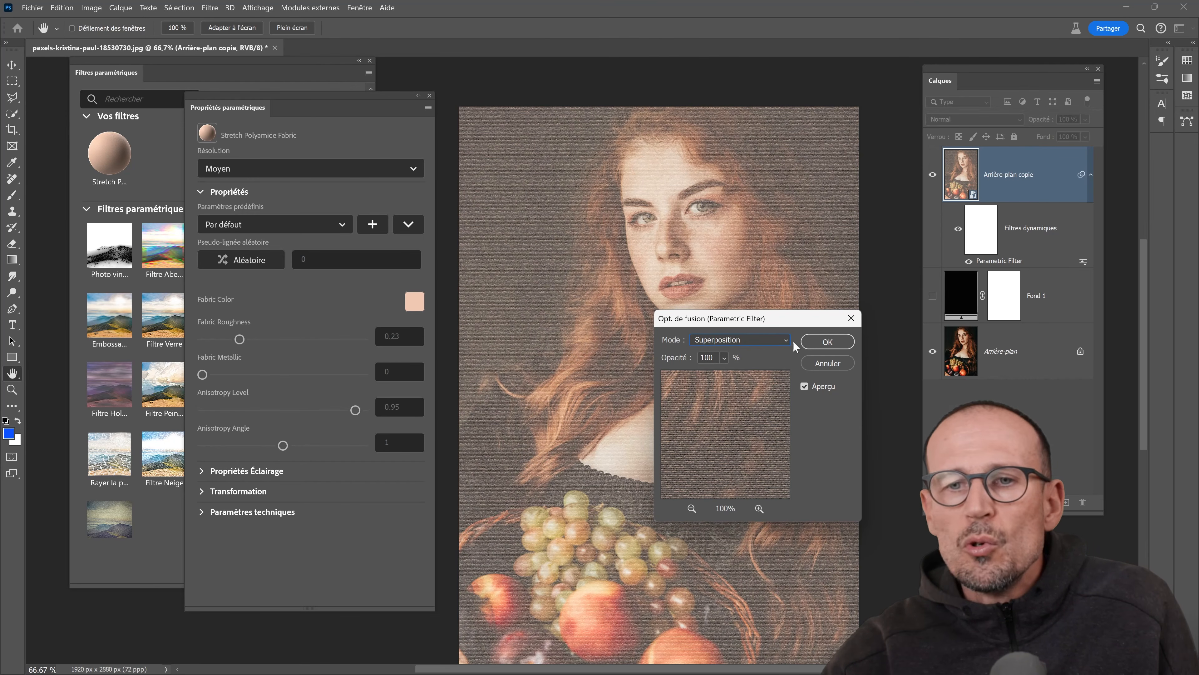
click(826, 341)
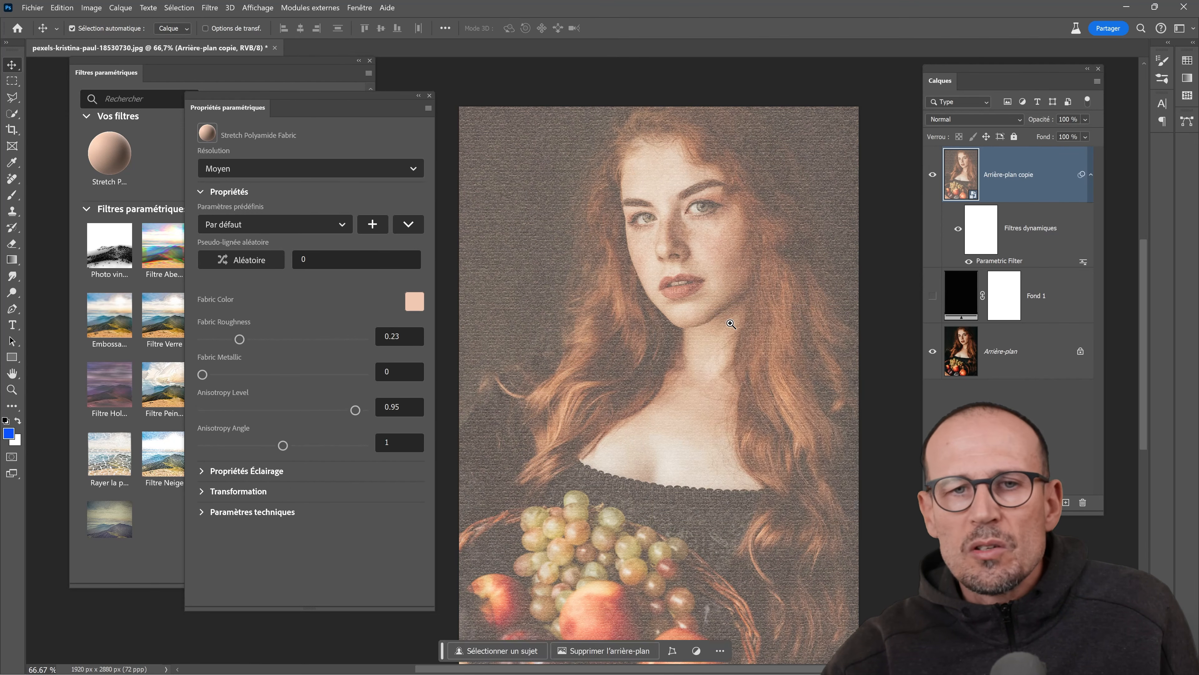
- Set the fabric filter's lighting Rotation to 51.8 and its transformation Echelle to 2.4
ctrl+click(730, 324)
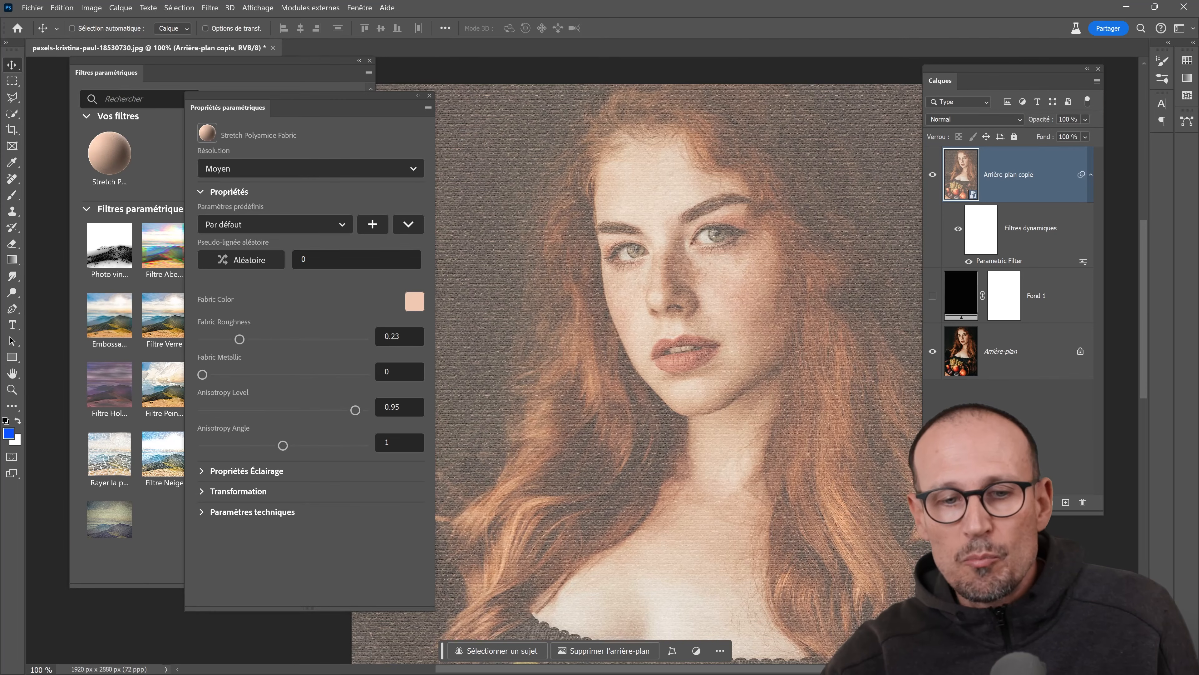
click(202, 471)
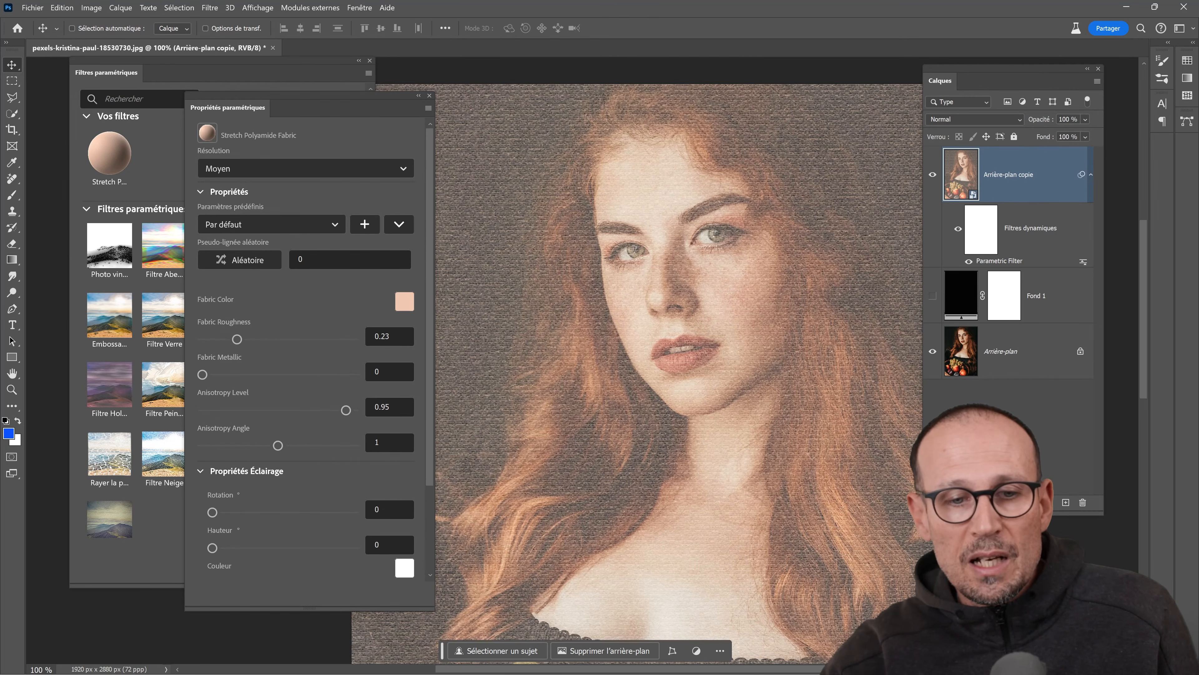
scroll(212, 484, down, 2)
drag(230, 447, 265, 448)
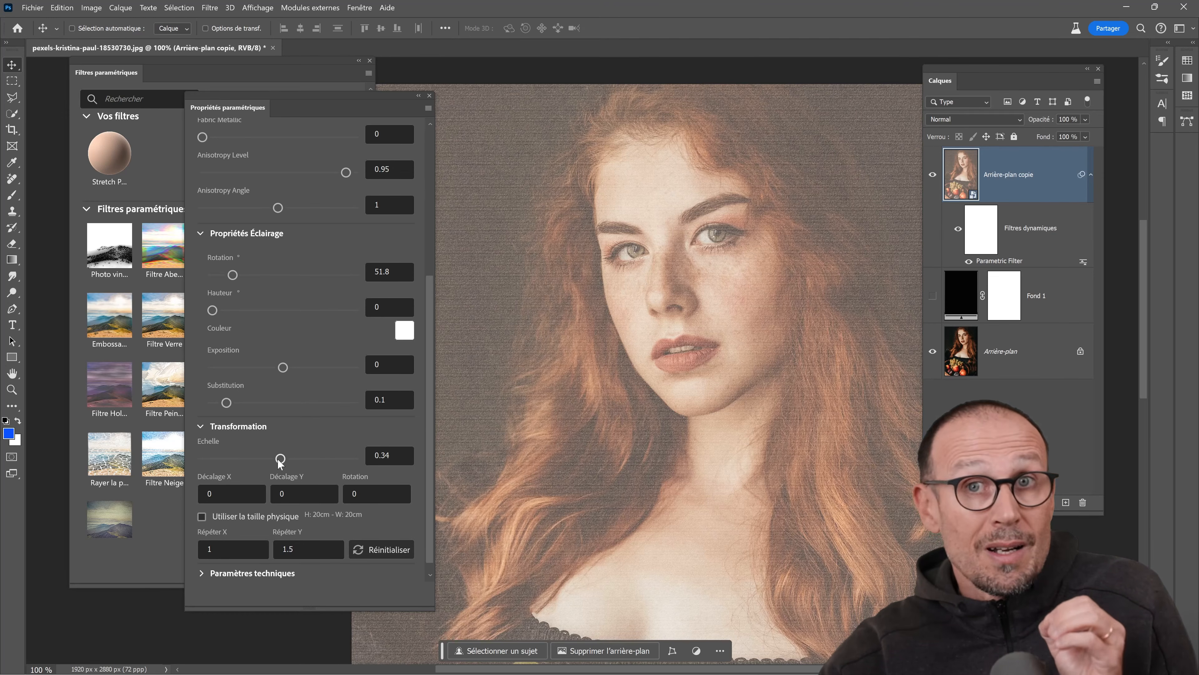
mouse_move(280, 458)
mouse_down()
mouse_move(261, 458)
mouse_move(283, 459)
mouse_up()
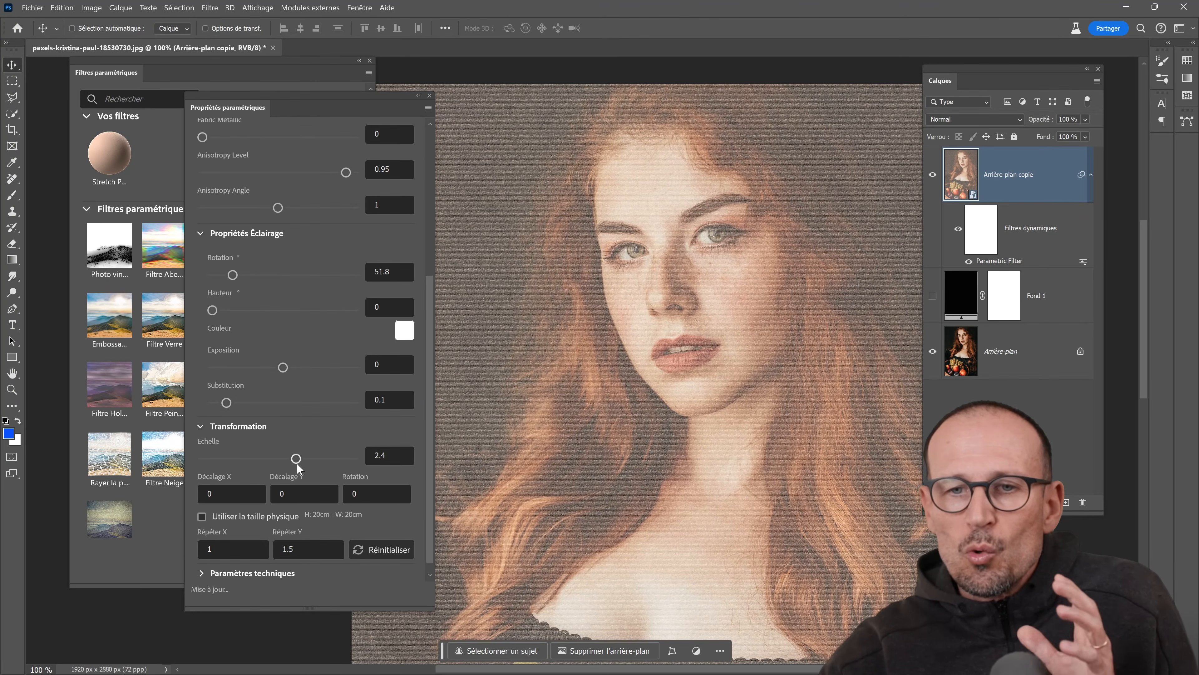
click(210, 427)
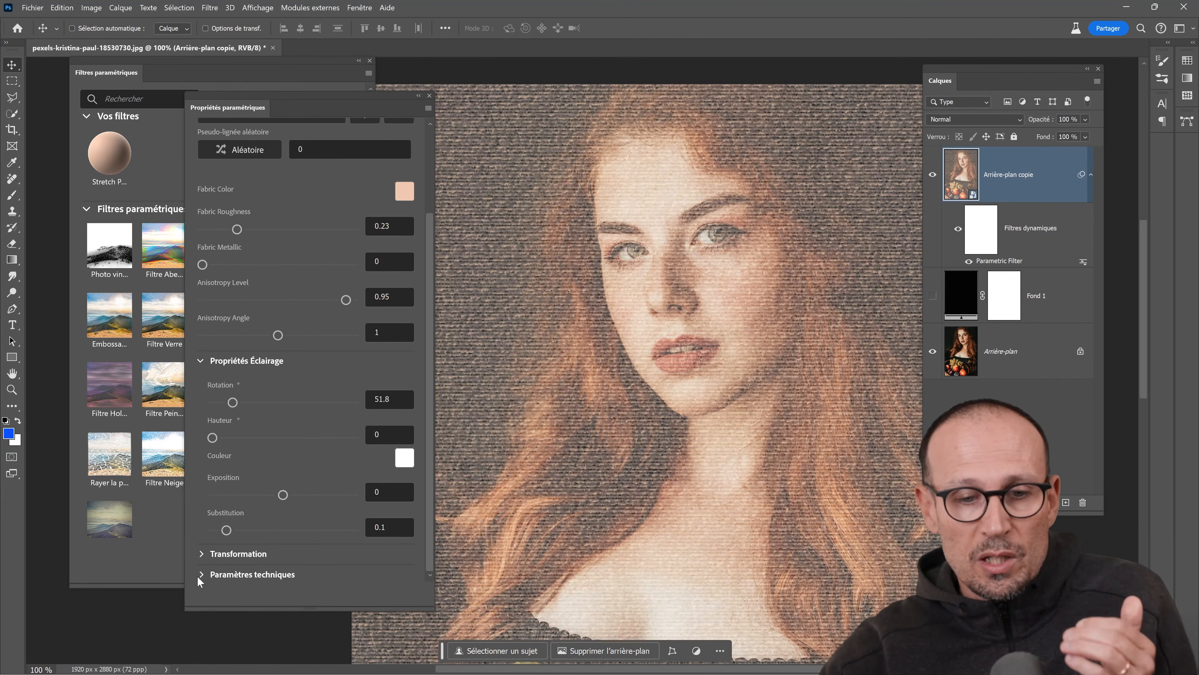
- Raise the fabric filter's technical Luminosity to 0.62 and close its parametric properties
click(251, 570)
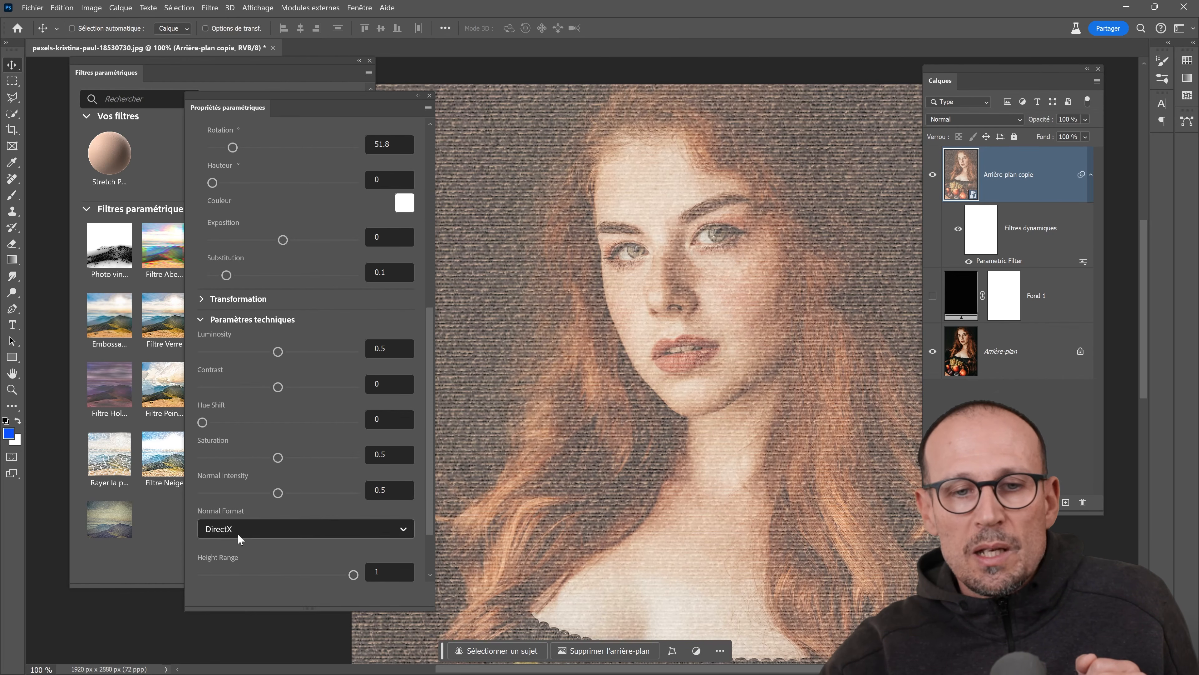
drag(280, 357, 298, 359)
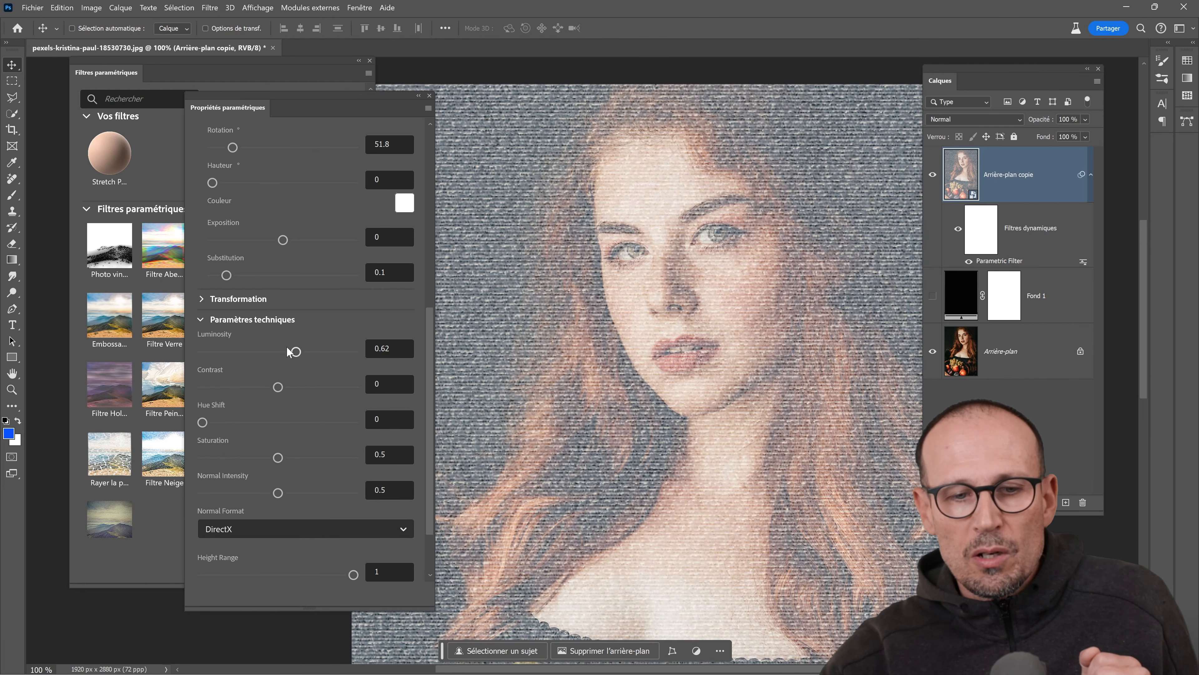
click(201, 320)
scroll(224, 334, up, 5)
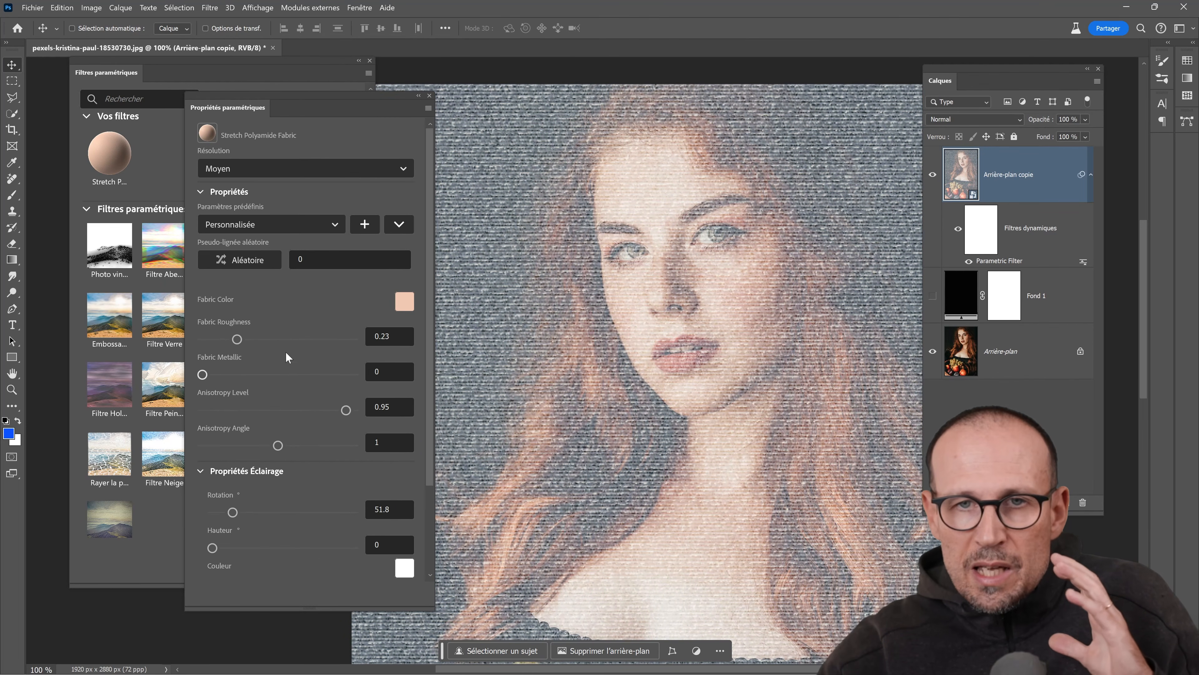
click(429, 96)
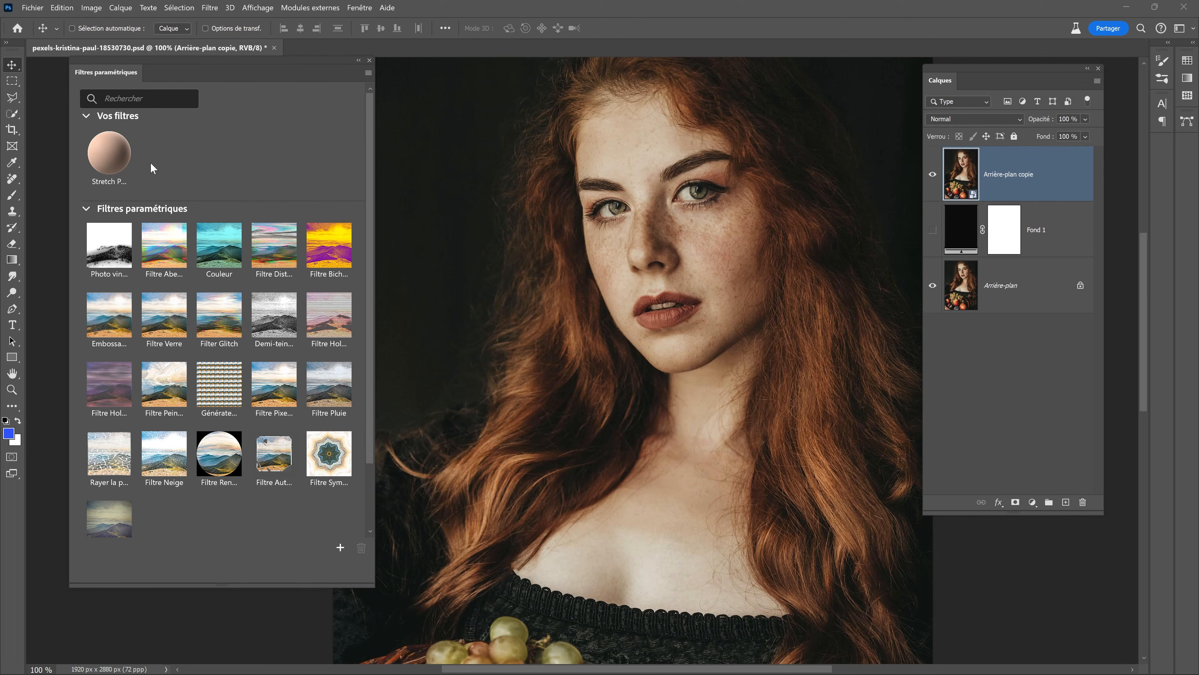
- Delete the imported Stretch Polyamide Fabric filter from Vos filtres
click(110, 157)
click(362, 551)
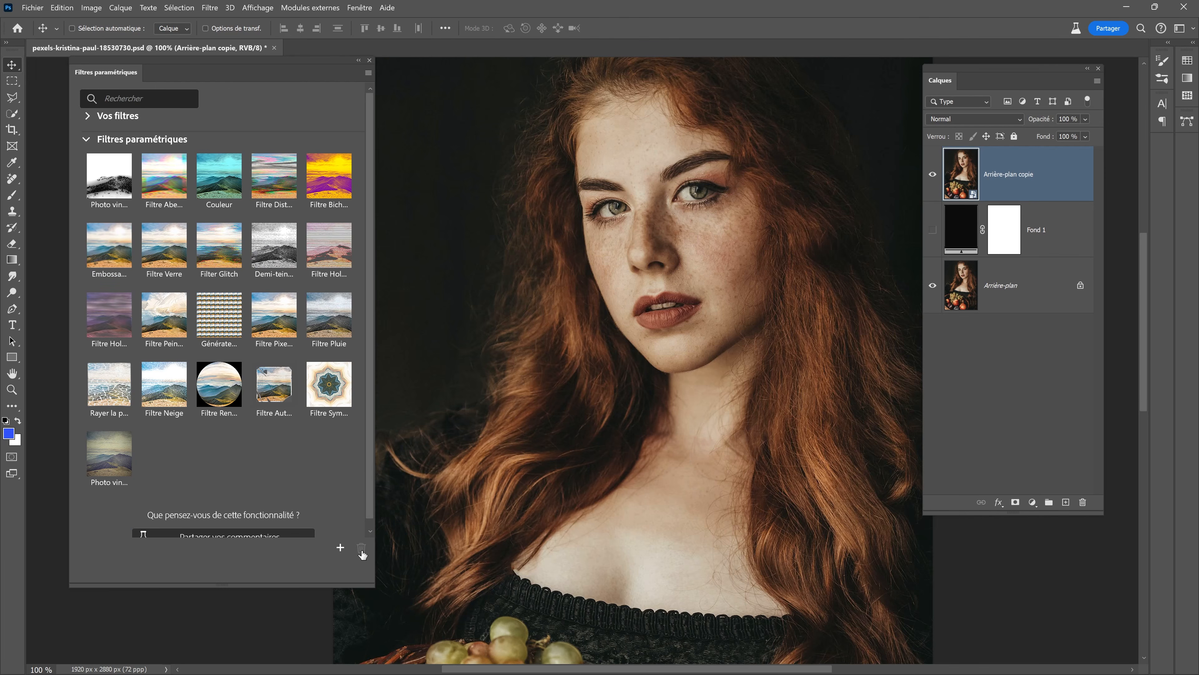